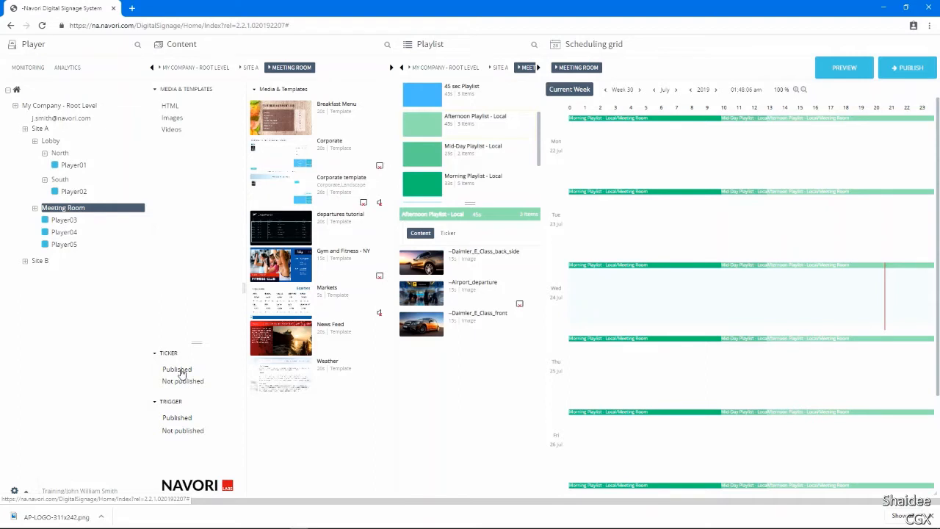
Move the CNN News Ticker from the not published tickers to the published tickers of the Meeting Room.
click(178, 370)
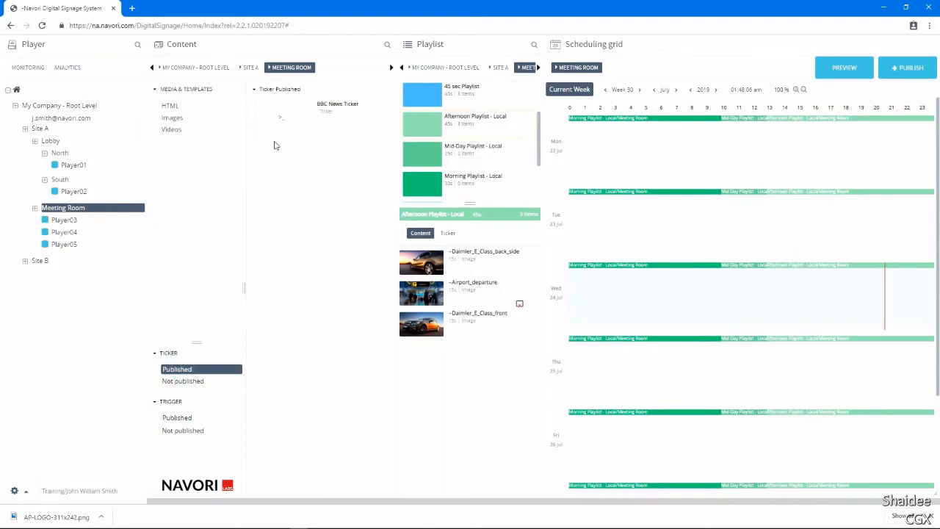
click(194, 384)
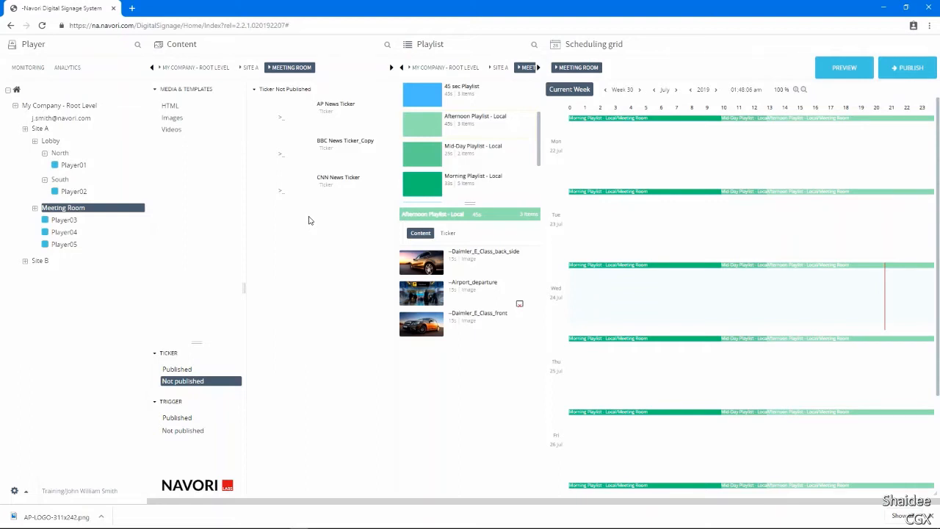
right_click(296, 197)
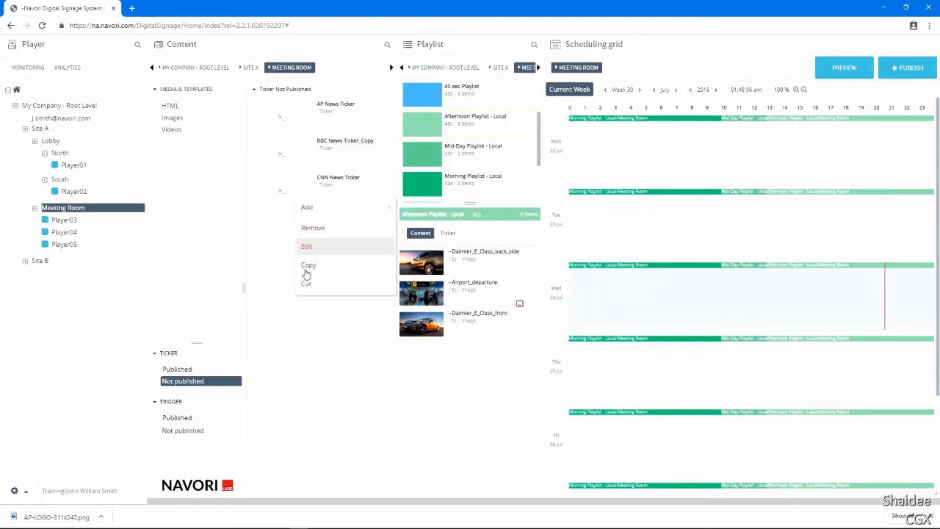
click(307, 285)
click(182, 370)
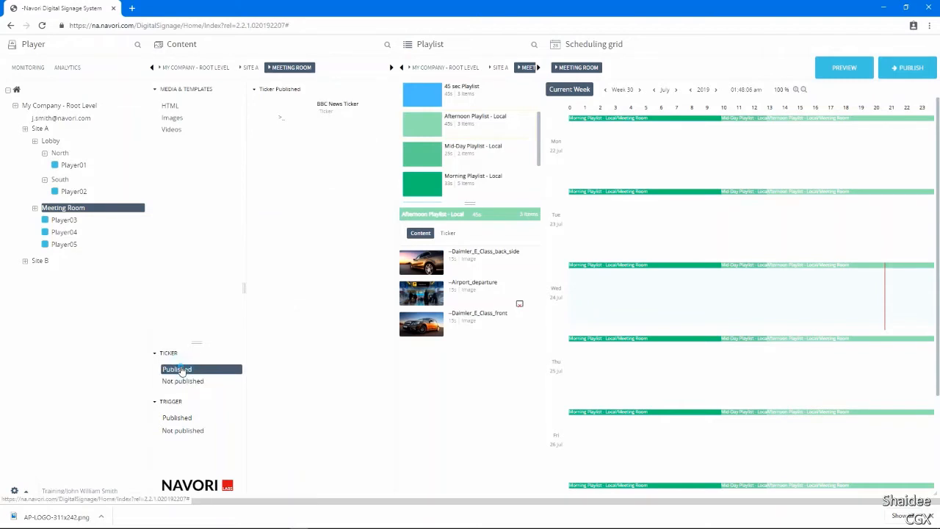
right_click(277, 234)
click(288, 261)
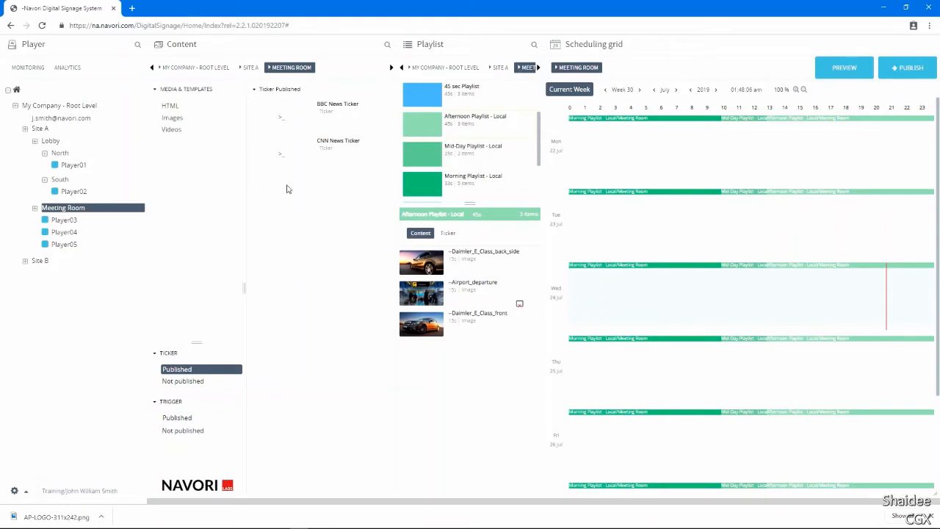
Create a new ticker among the not published tickers and name it "Today's Events".
click(195, 381)
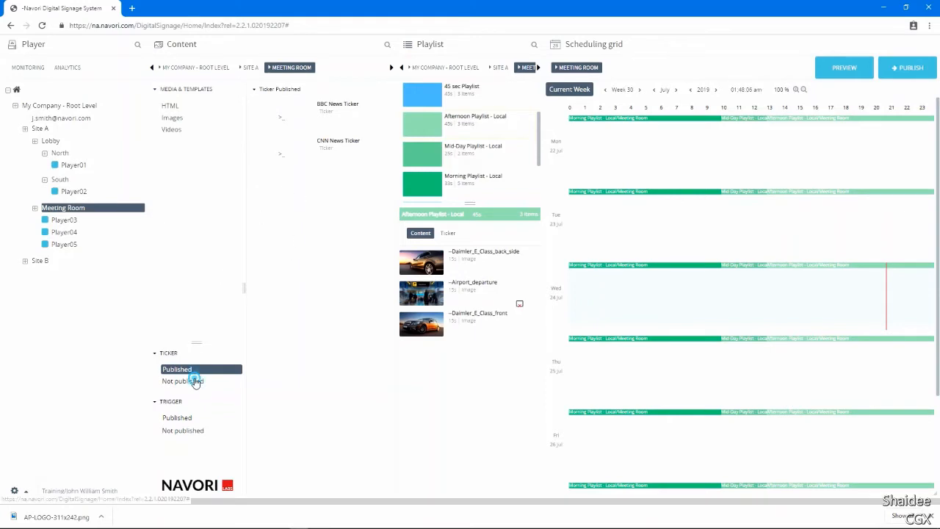
right_click(280, 202)
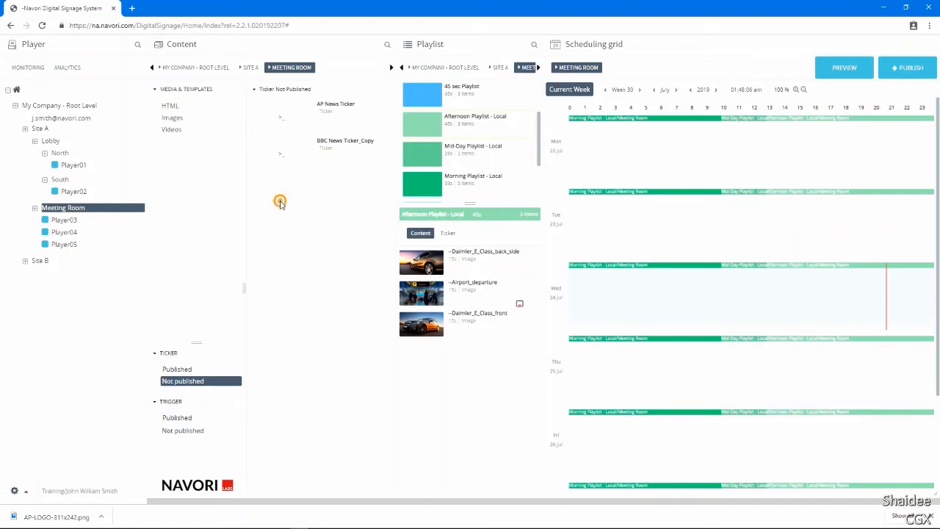
mouse_move(292, 210)
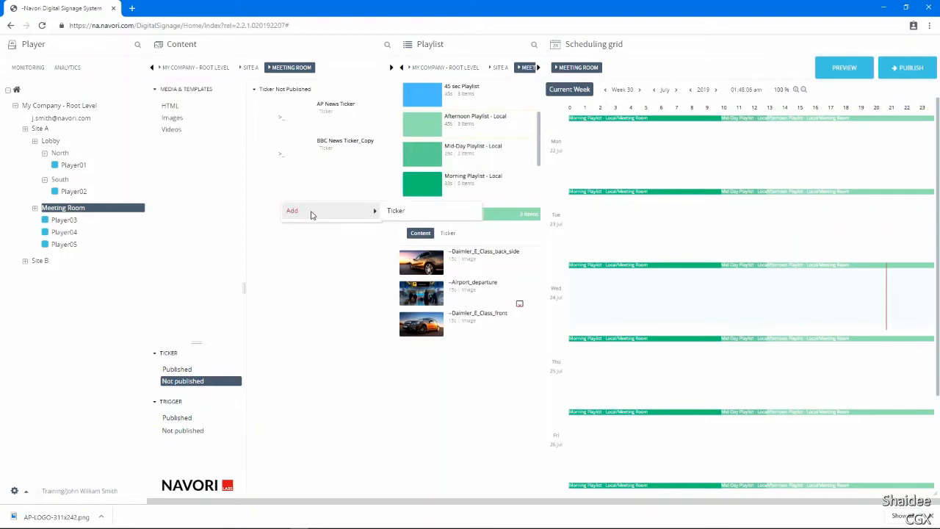
click(393, 212)
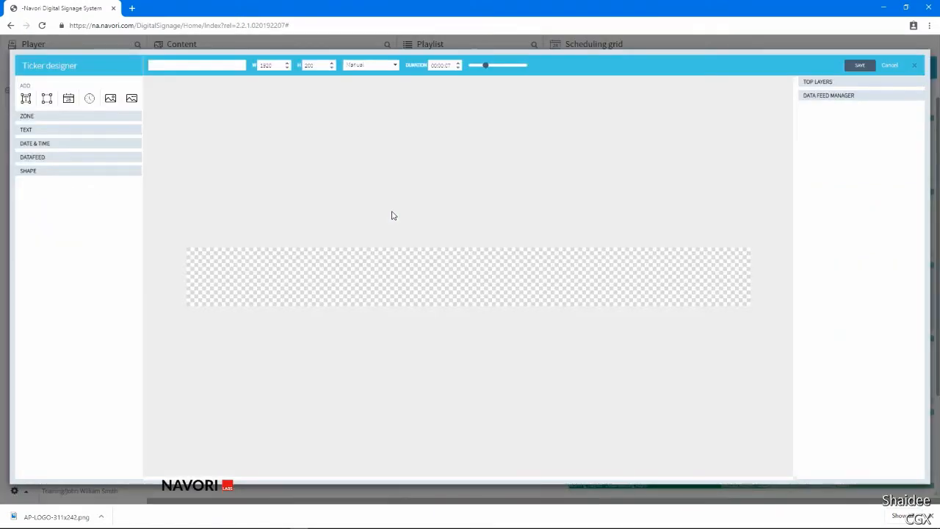
click(214, 65)
text(Today's Events)
Try stepping the ticker height up by small increments and bring it back to 200.
click(331, 65)
click(331, 63)
click(332, 63)
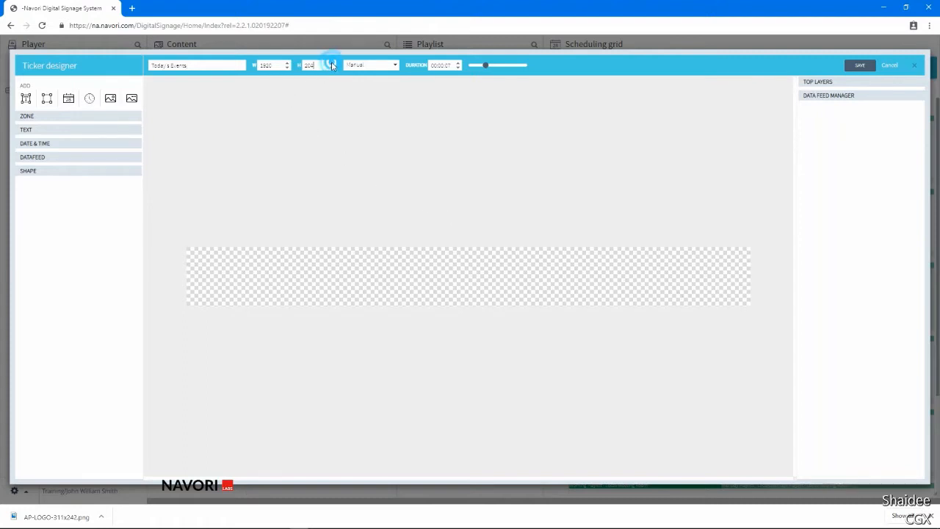
click(332, 63)
click(332, 69)
click(332, 69)
click(332, 69)
click(332, 68)
click(332, 68)
click(332, 68)
Try a ticker width of 1080 and restore it to 1920.
double_click(276, 65)
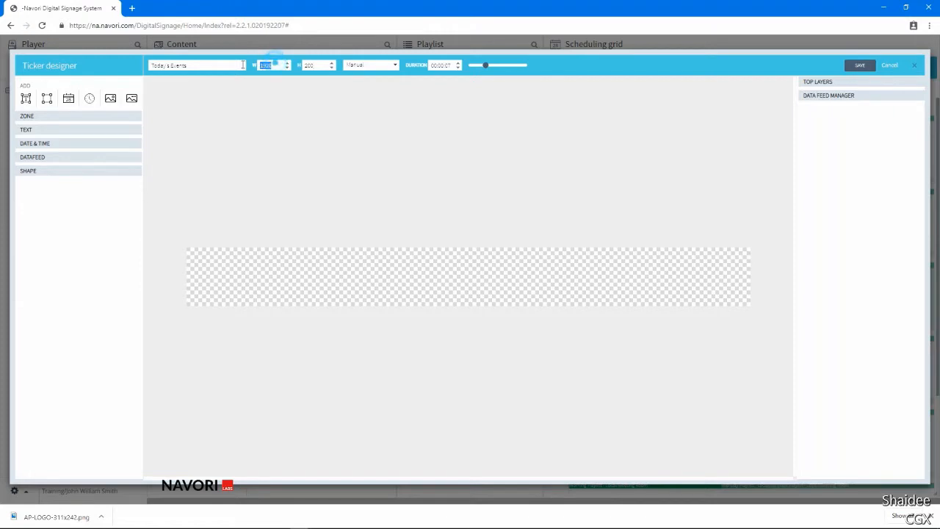
text(1080)
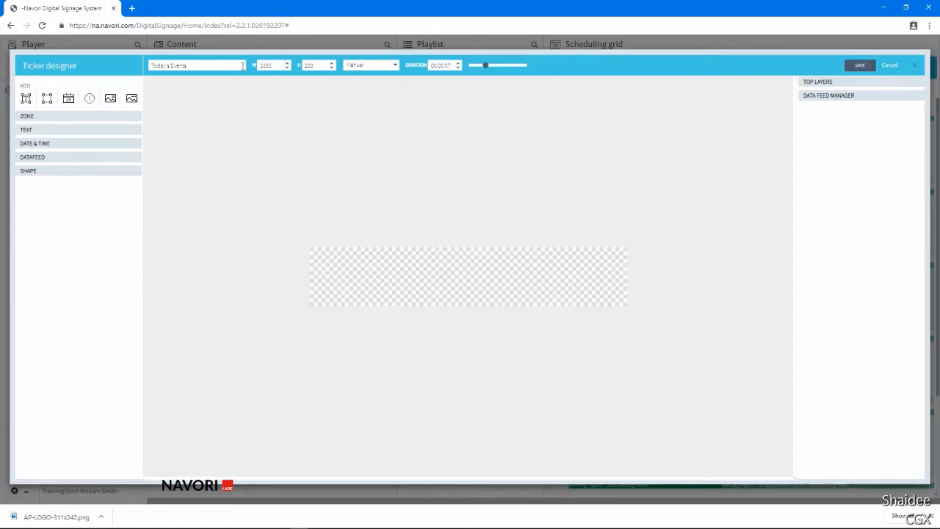
key(BackSpace)
key(BackSpace)
key(BackSpace)
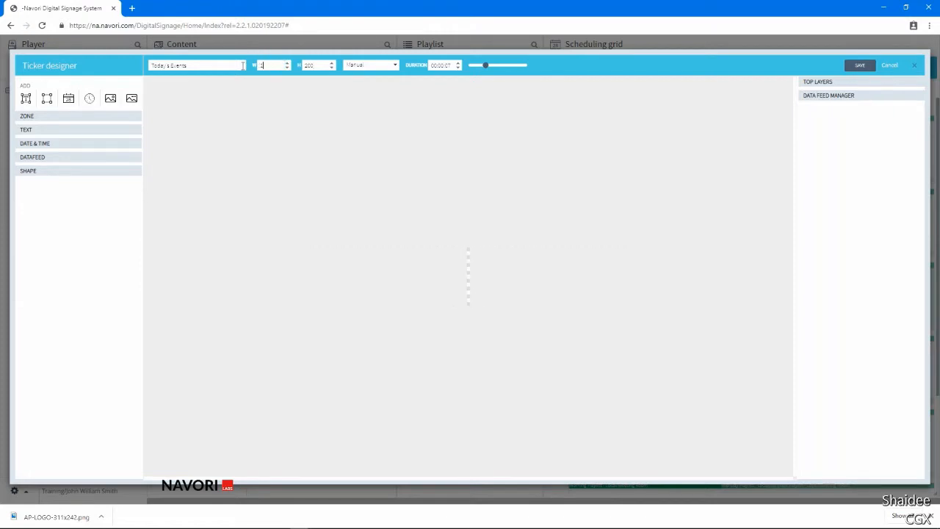
text(920)
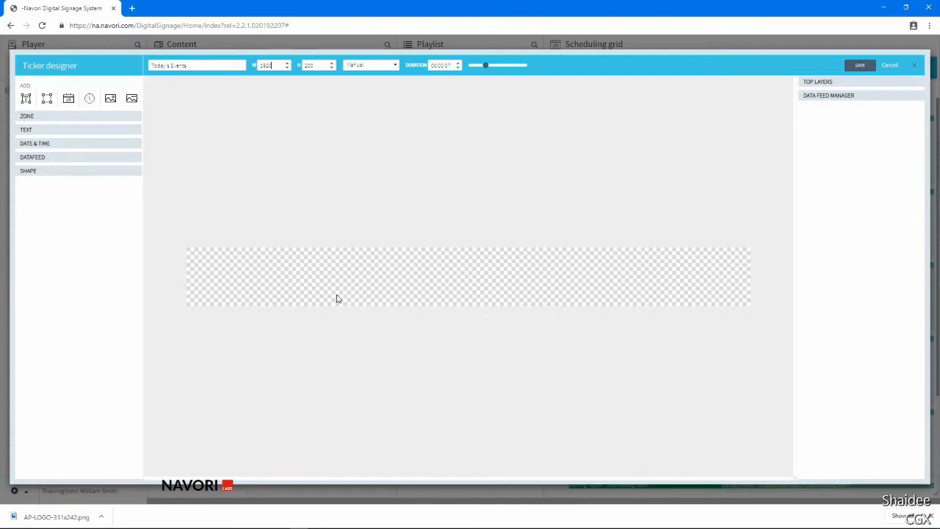
Try a ticker height of 1080 and select the height value for replacement.
double_click(314, 64)
text(1080)
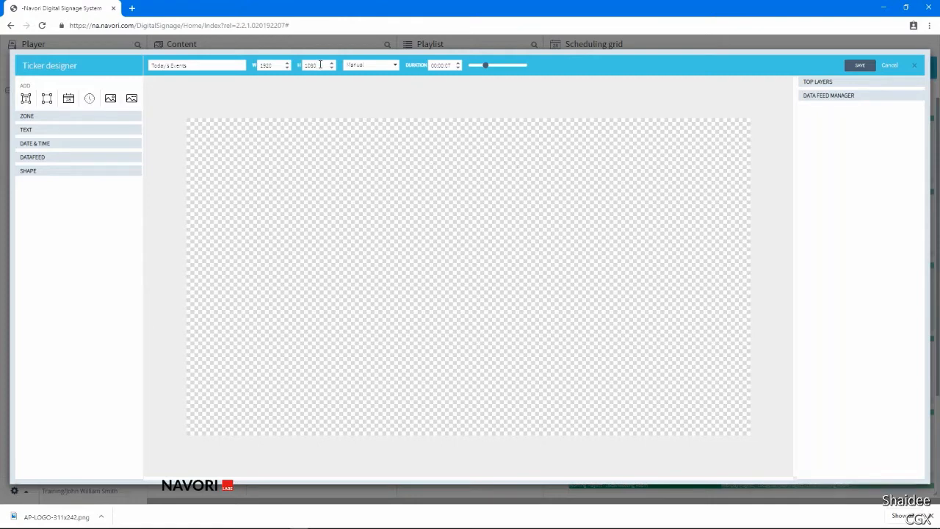
drag(316, 66, 300, 75)
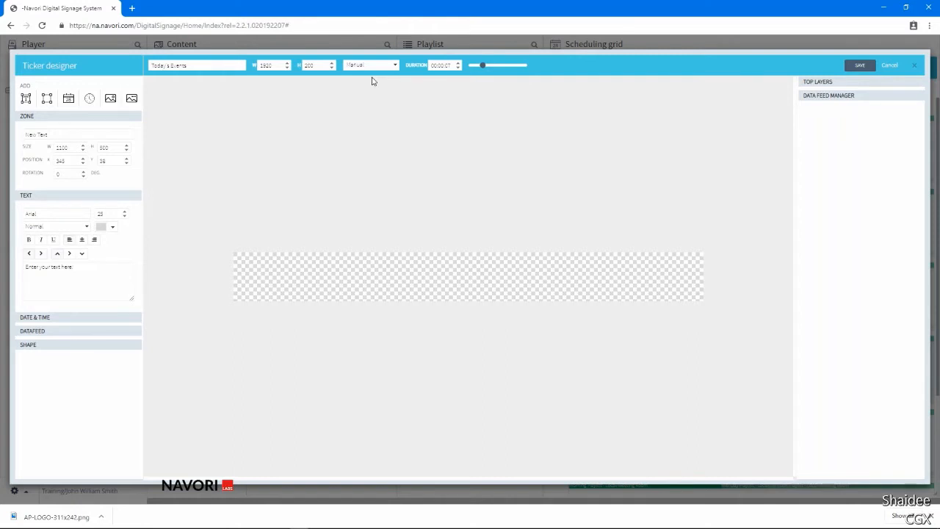
Place the Event Name field from the __Today's Events data feed onto the ticker canvas.
click(446, 66)
click(447, 66)
click(449, 88)
click(809, 98)
drag(834, 153, 409, 263)
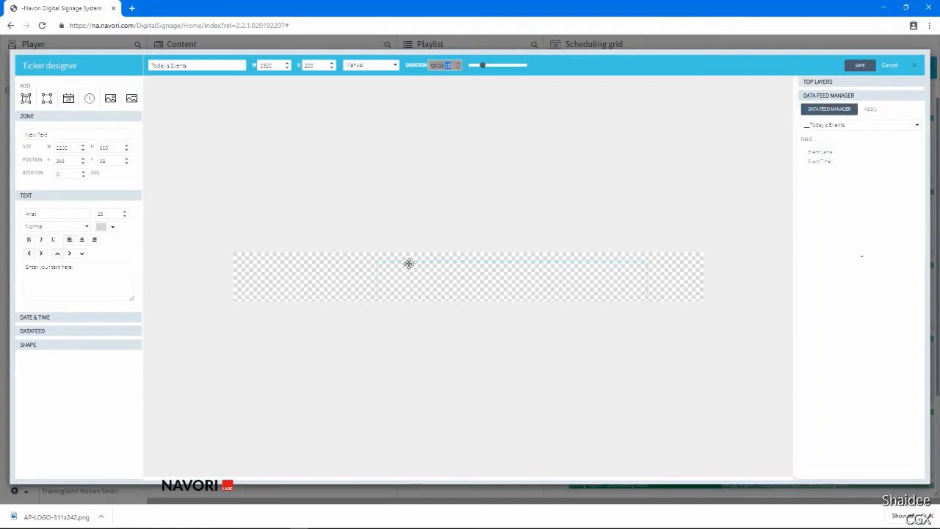
Switch the ticker's duration mode to Manual and set the duration to 00:01:00.
click(393, 87)
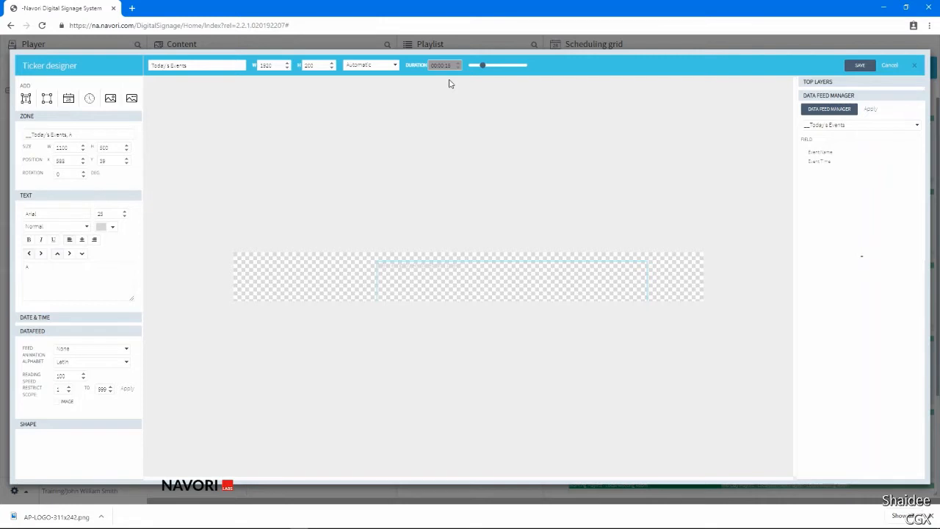
click(389, 65)
click(377, 88)
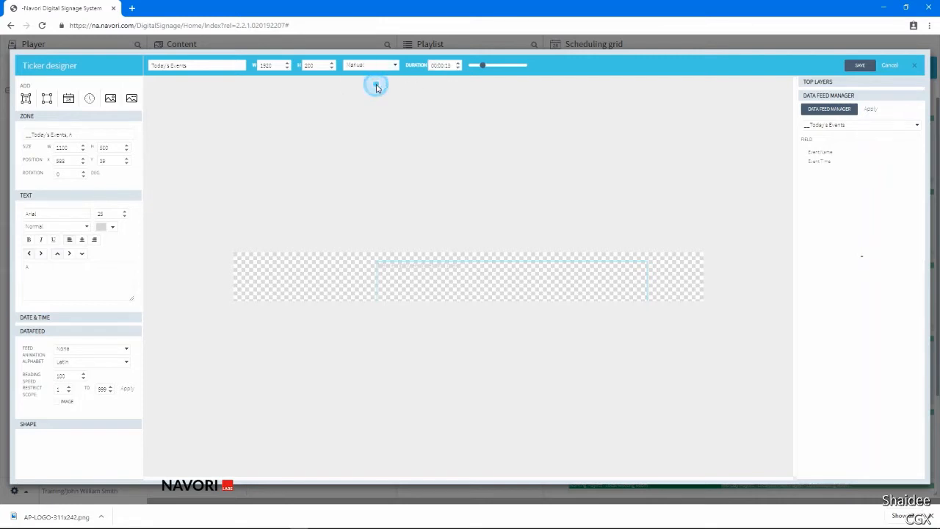
double_click(440, 65)
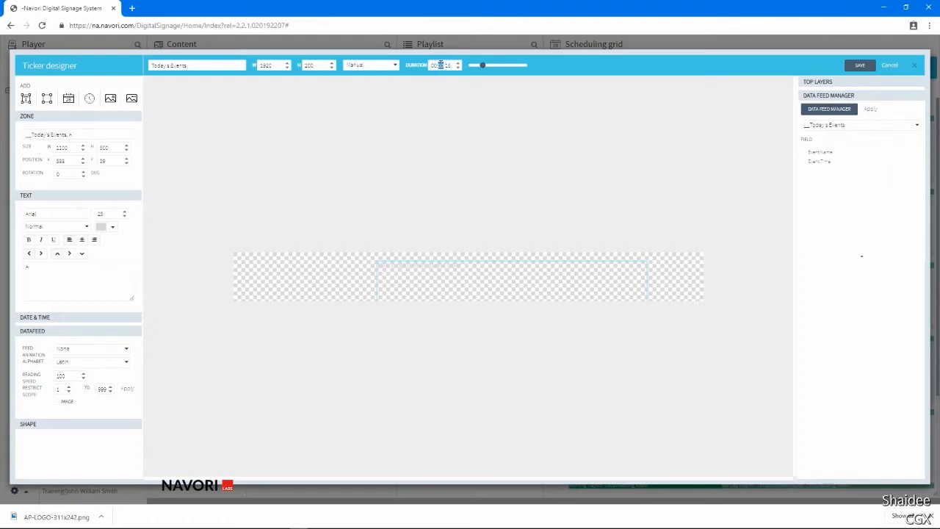
text(01:00)
Remove the Event Name data feed field from the ticker canvas.
right_click(504, 285)
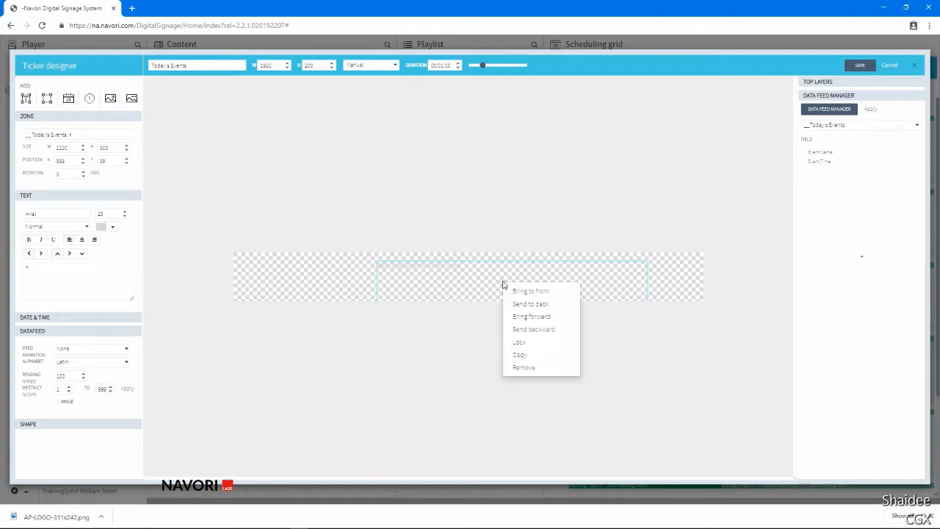
click(534, 366)
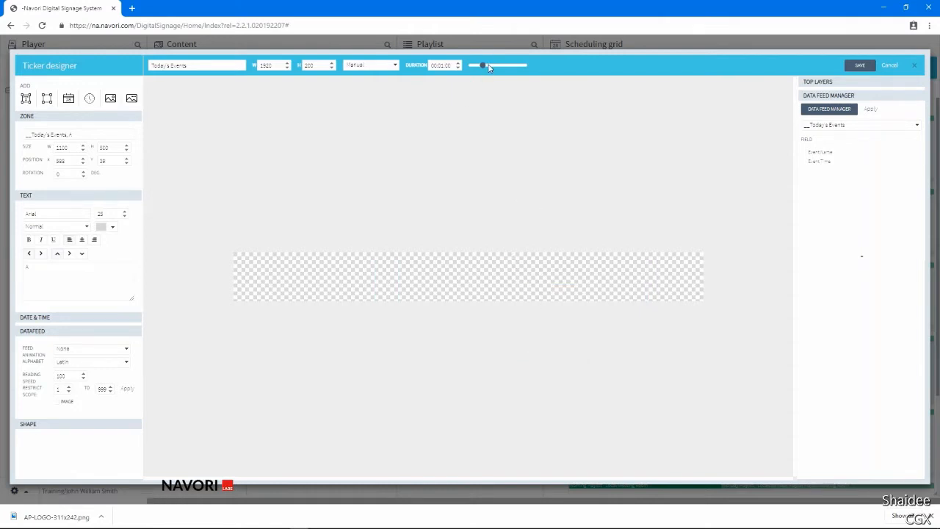
drag(484, 65, 483, 66)
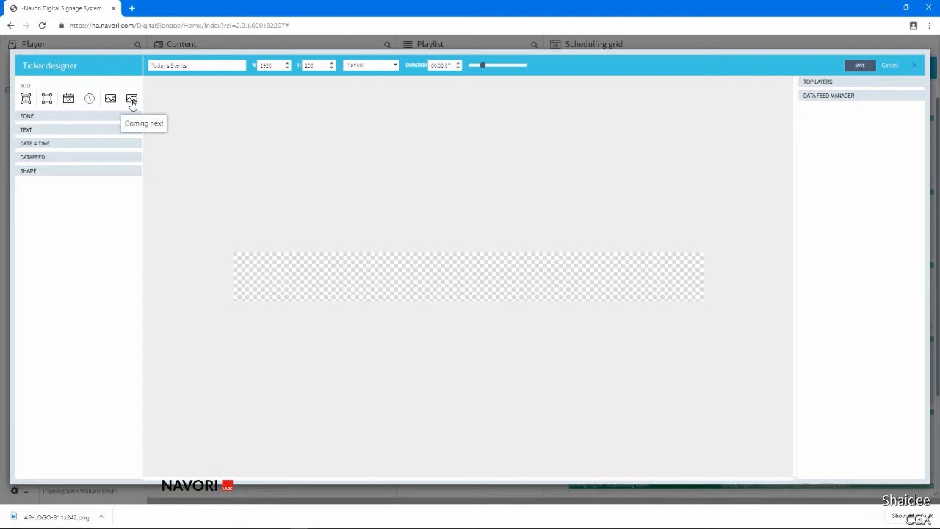
Add a new text zone to the ticker with black (#000000) text at font size 40.
click(26, 100)
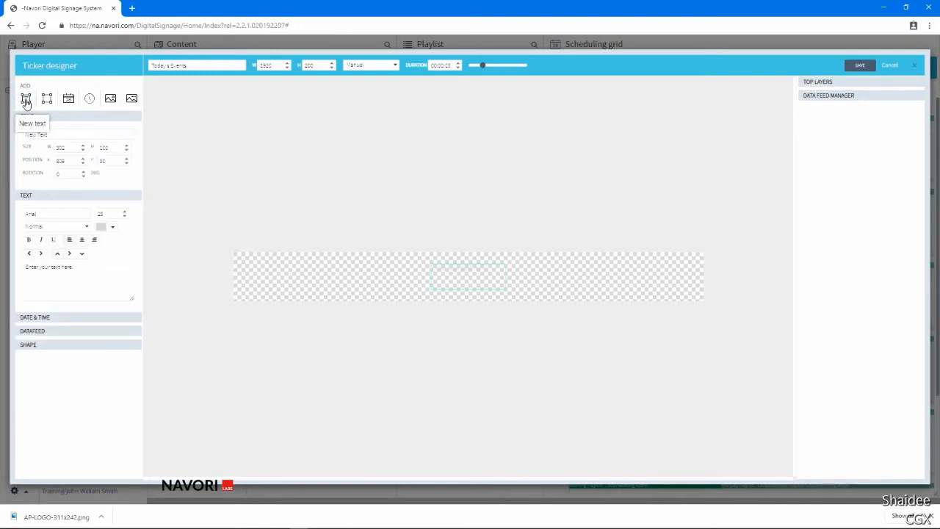
click(103, 226)
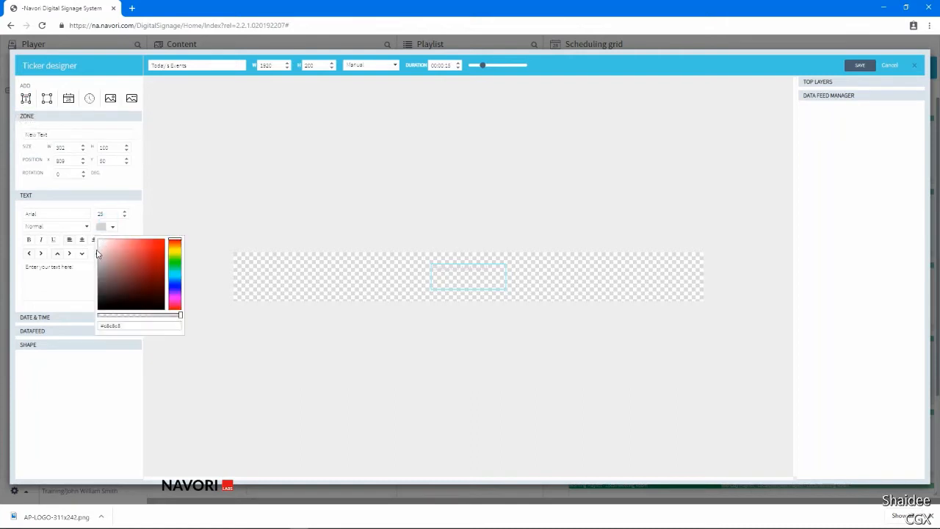
drag(97, 253, 87, 329)
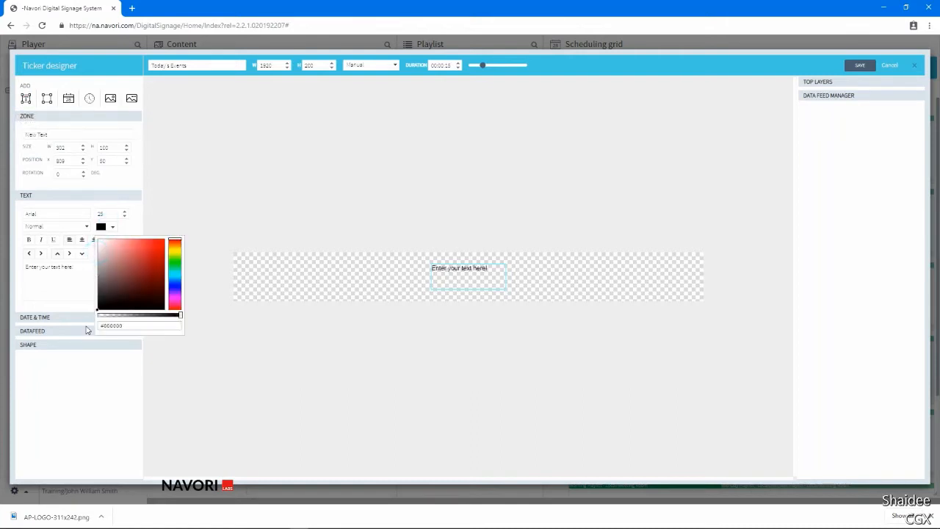
click(141, 230)
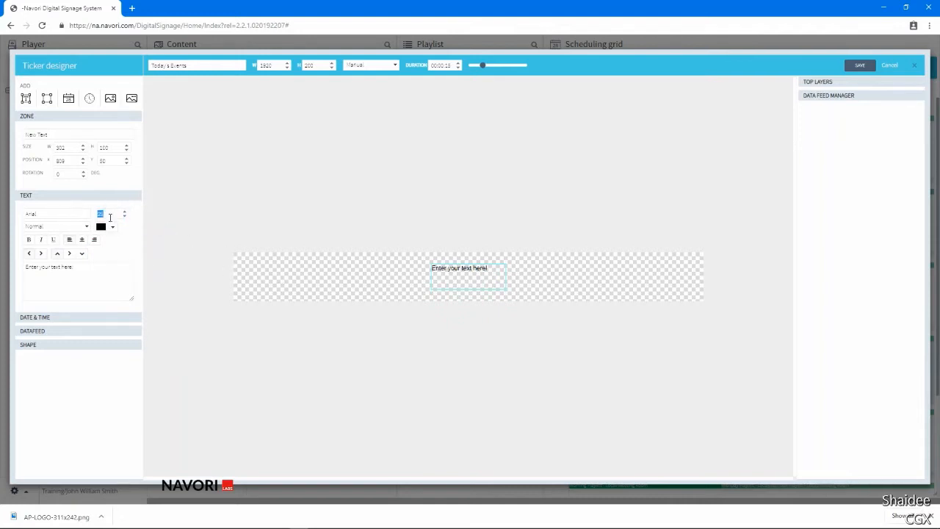
text(40)
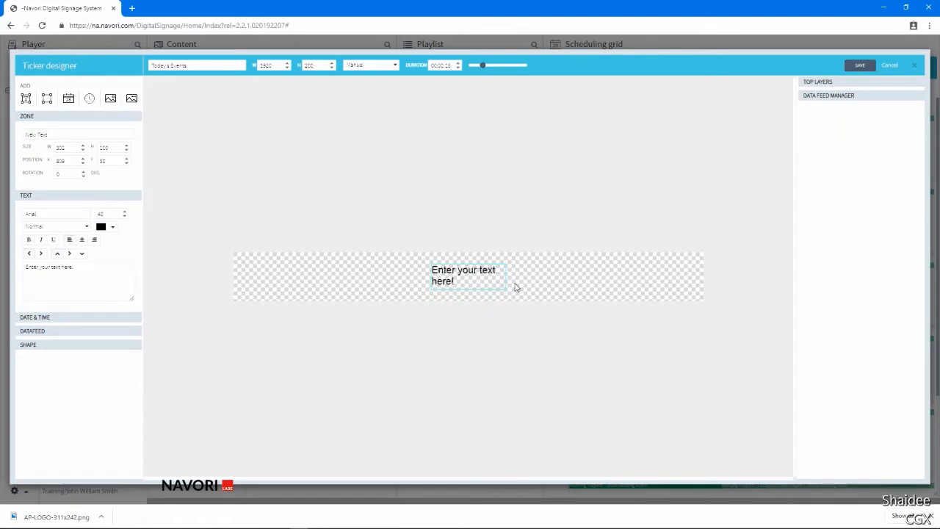
Resize the text zone to 500 wide and about 60 high, and set its X position to 200.
drag(505, 276, 529, 278)
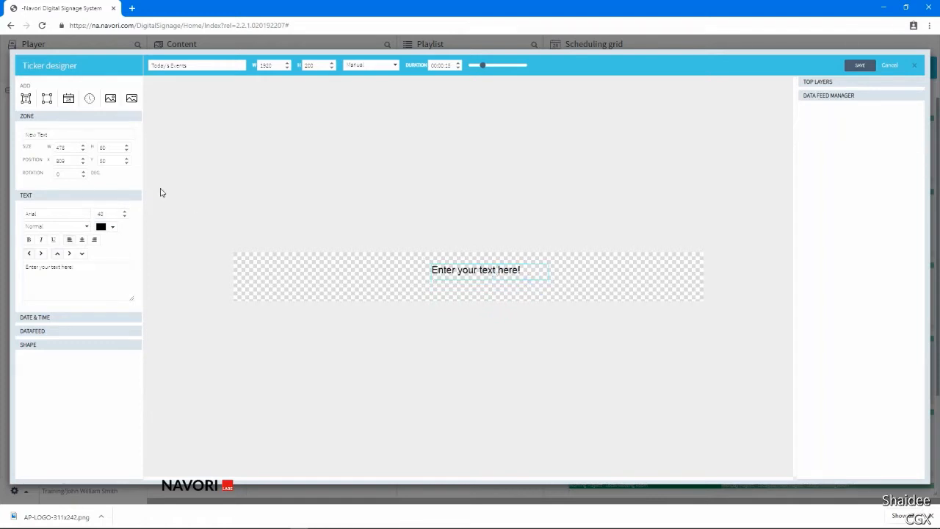
double_click(77, 147)
text(500)
drag(72, 161, 16, 162)
text(200)
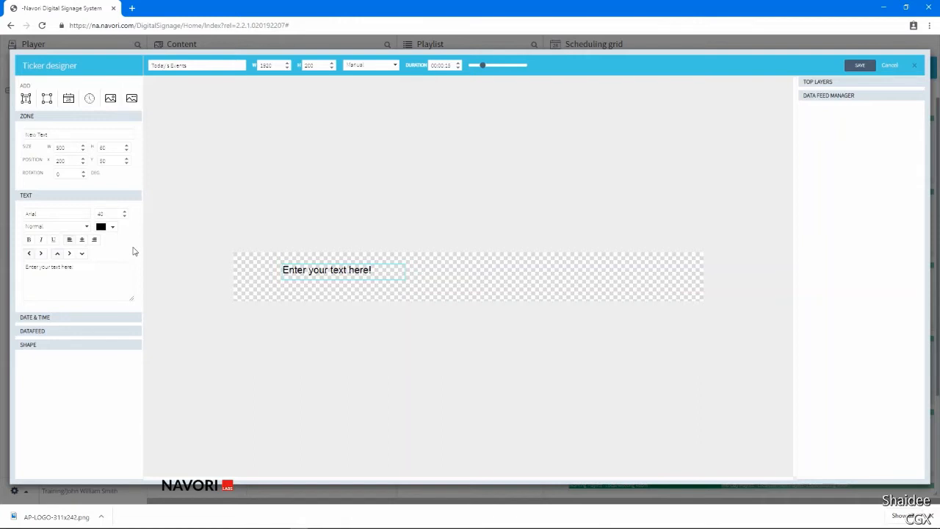
Replace the text zone's placeholder wording with "Today's Events".
drag(98, 269, 6, 269)
text(Today)
click(332, 273)
text('s)
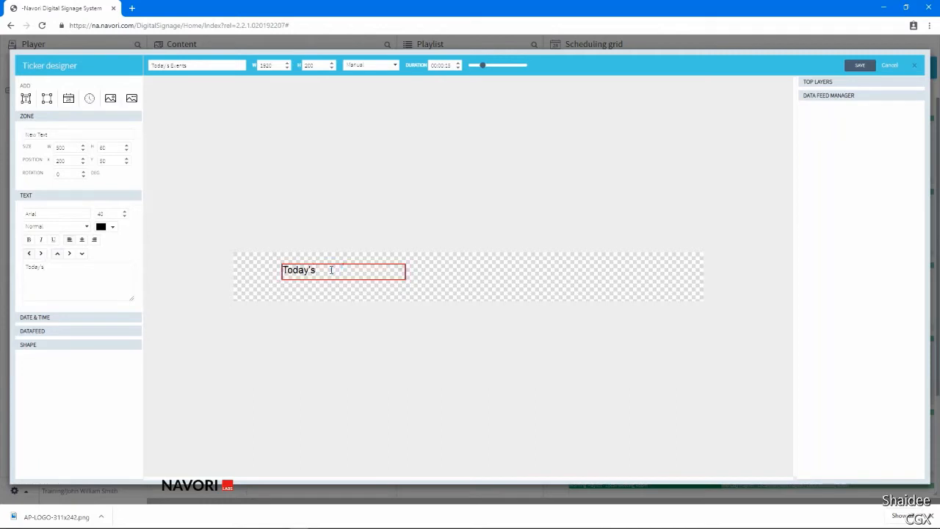
text( Events)
triple_click(360, 271)
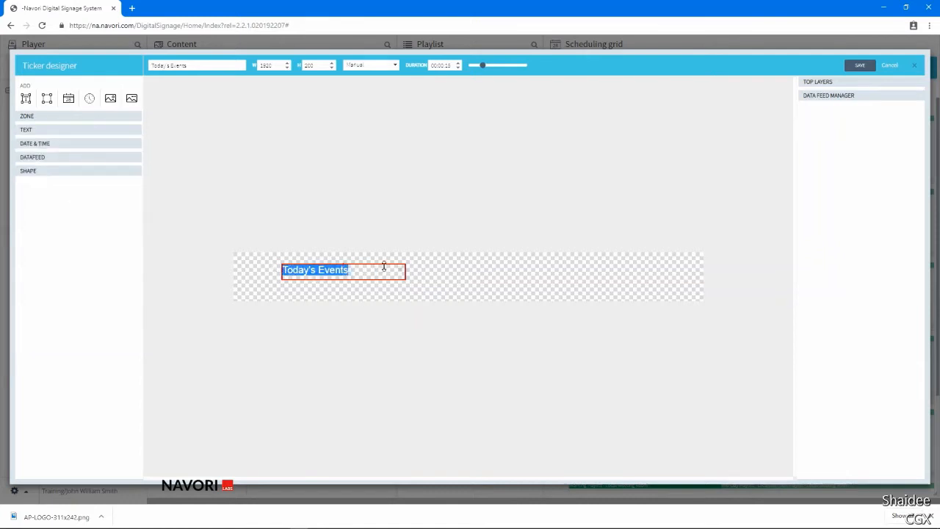
click(380, 271)
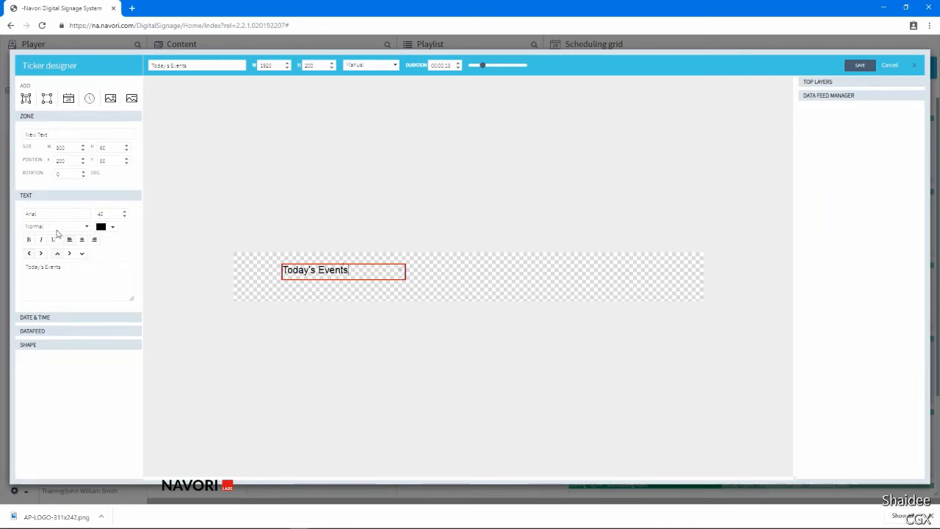
Make the "Today's Events" text bold and centre it horizontally and vertically in its zone.
click(29, 241)
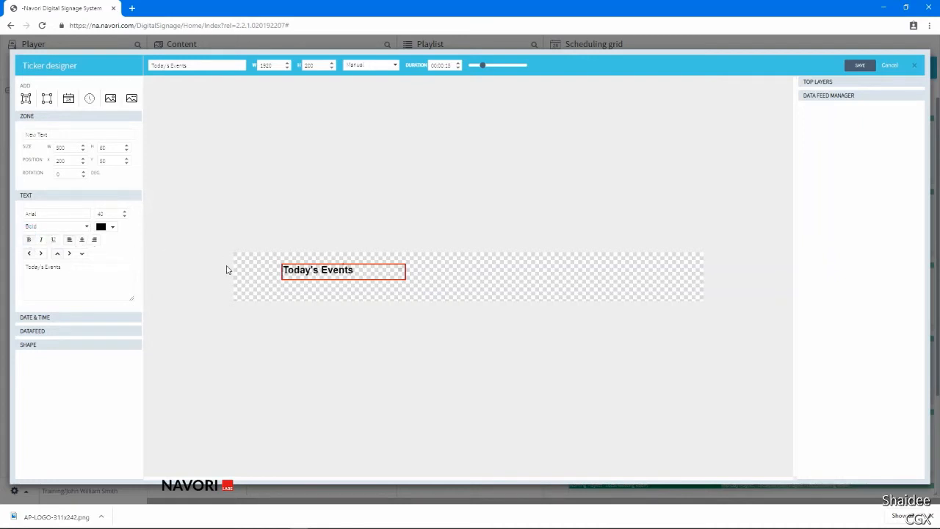
click(82, 240)
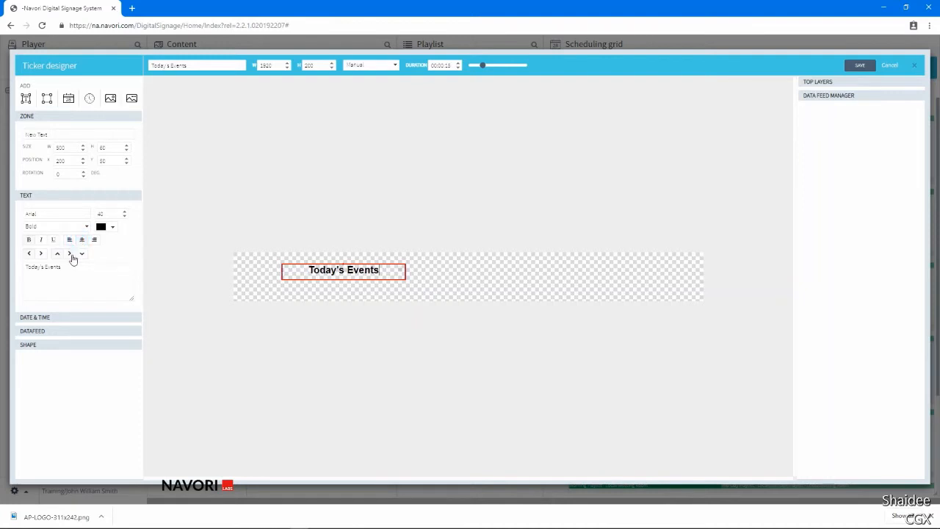
click(70, 254)
click(400, 272)
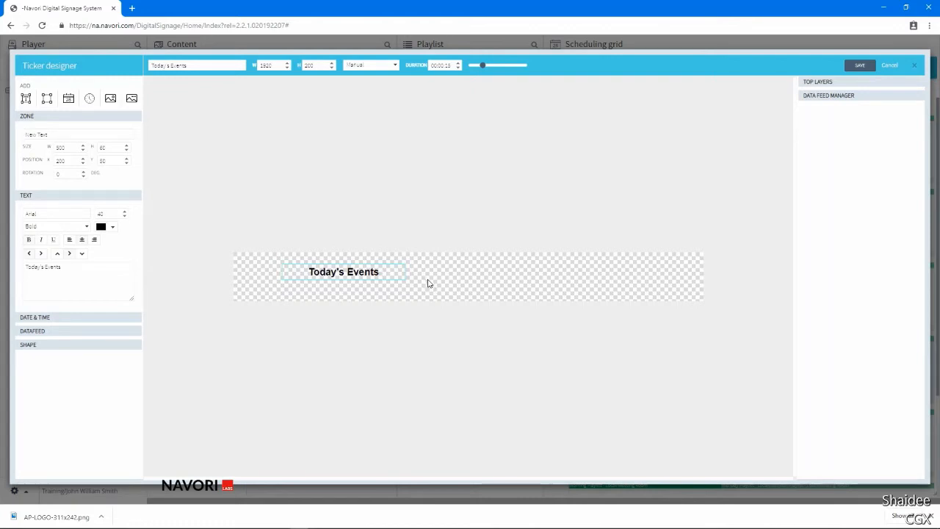
Add a new shape zone to the ticker, try the Ellipse form, and return the form to Rectangle.
click(47, 98)
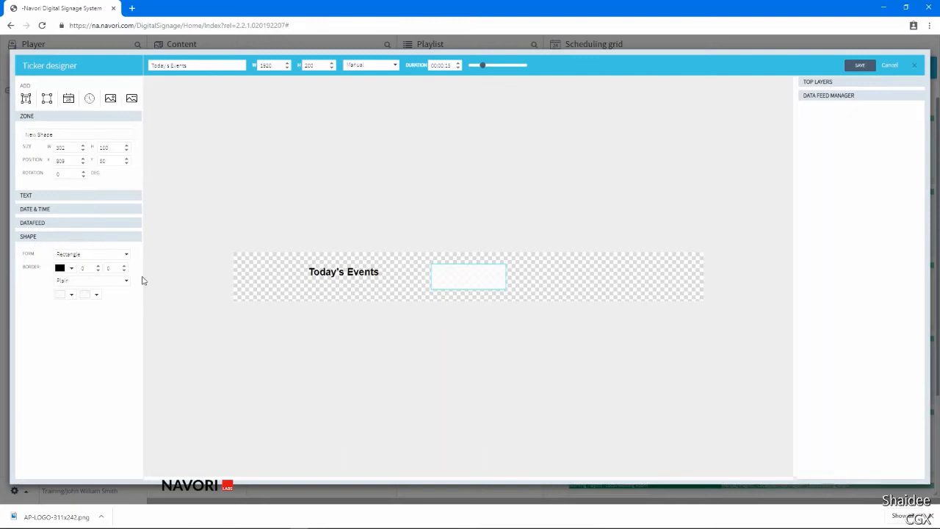
click(102, 255)
click(91, 276)
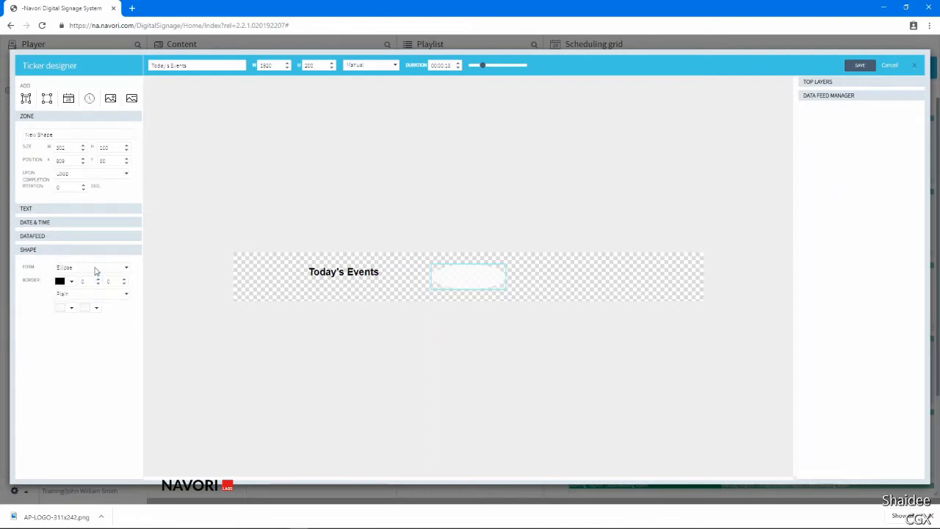
click(94, 266)
click(88, 280)
Give the rectangle shape a blue border with a thickness of 5.
click(71, 282)
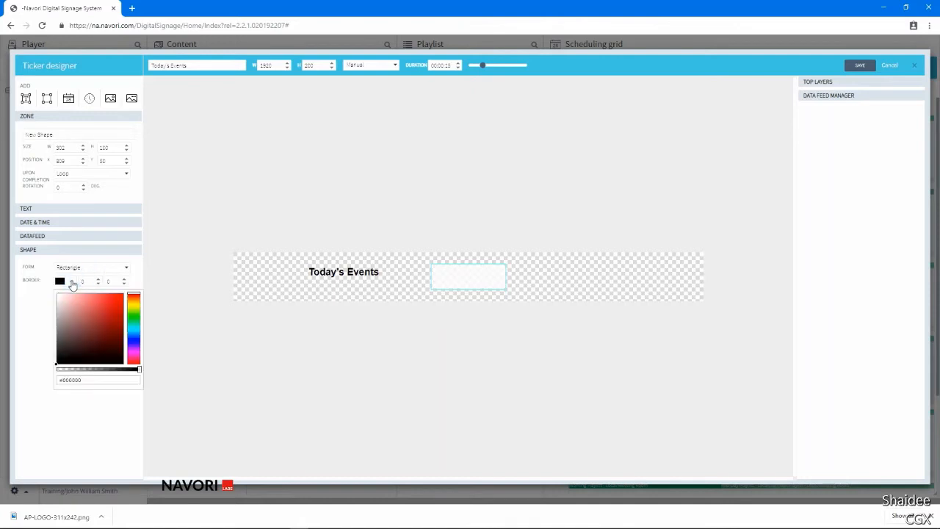
click(132, 340)
click(105, 310)
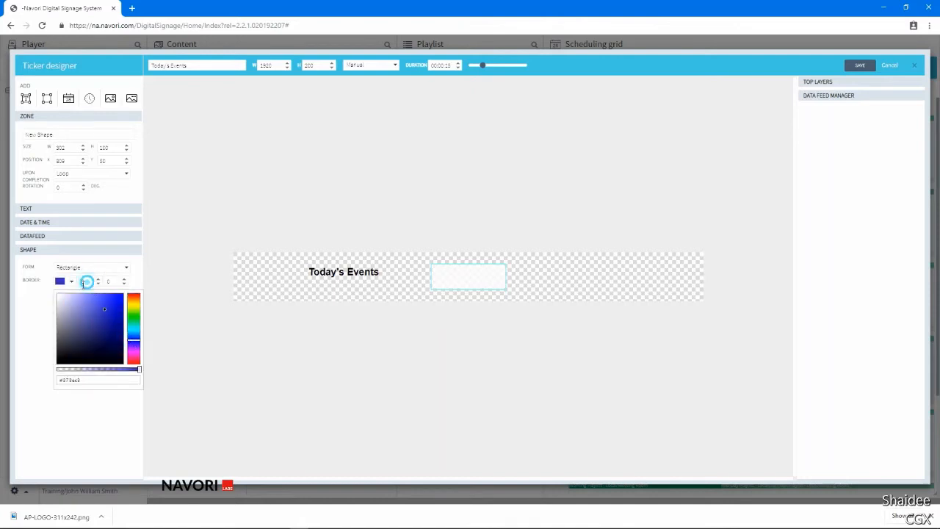
click(86, 281)
text(5)
Set both numeric border values of the rectangle to 0 so it has no outline.
double_click(115, 281)
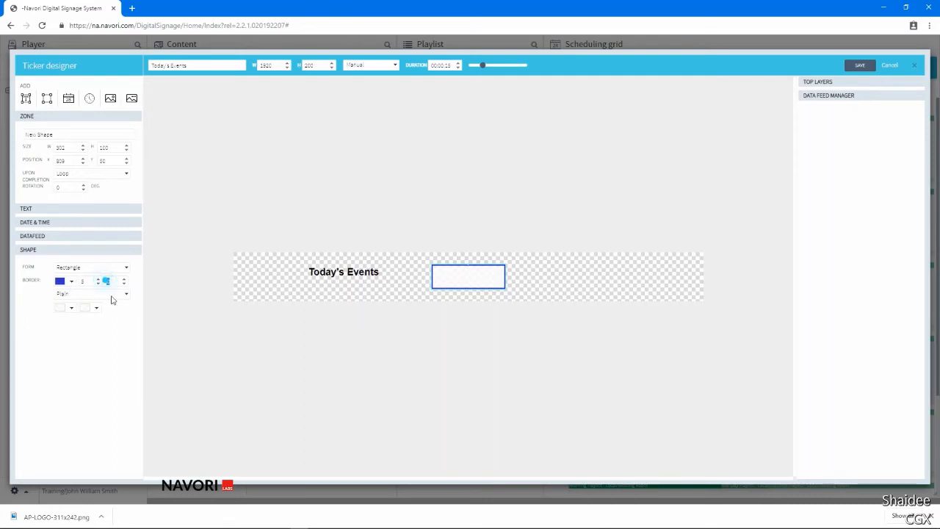
drag(116, 282, 68, 283)
text(00)
Change the rectangle's fill to Gradient and set its first colour to semi-transparent blue, rgba(66, 94, 229, 0.5).
click(72, 293)
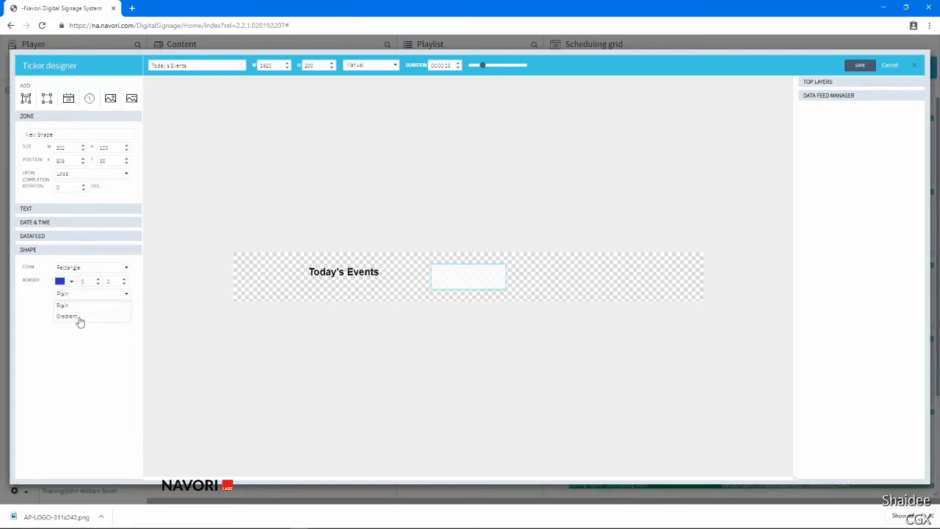
click(68, 316)
click(61, 309)
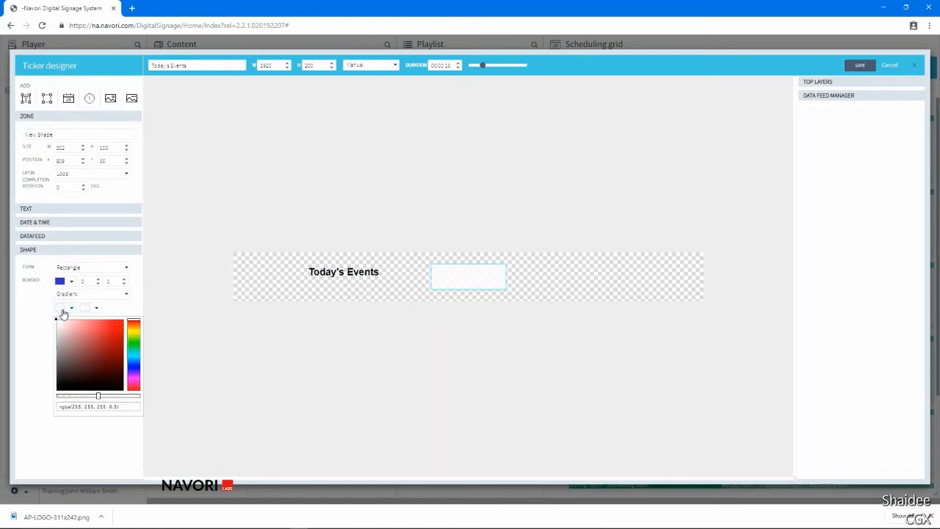
click(131, 364)
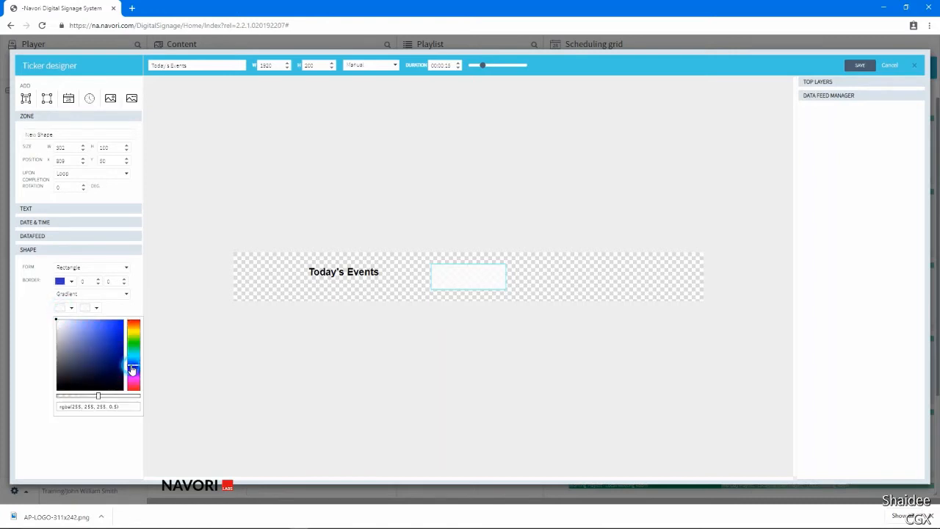
click(104, 328)
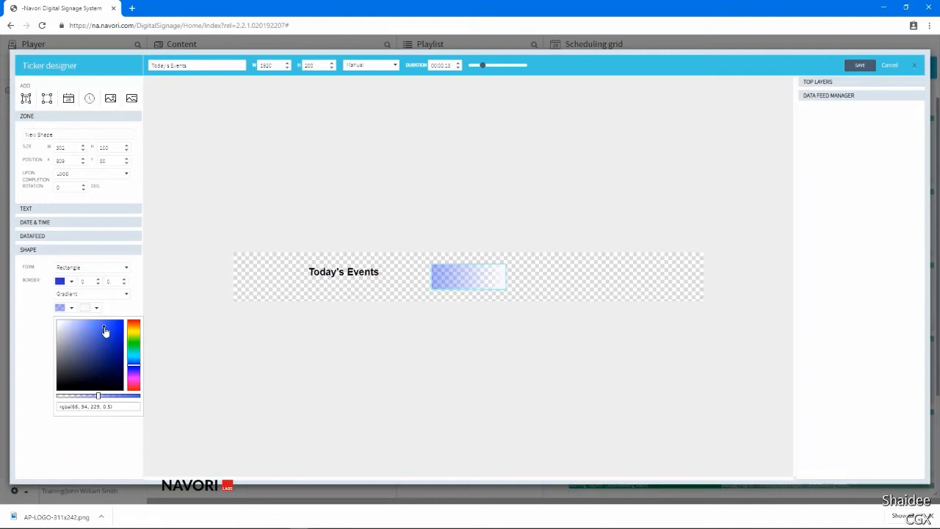
Set the gradient's second colour to fully transparent white, rgba(255, 255, 255, 0).
click(84, 309)
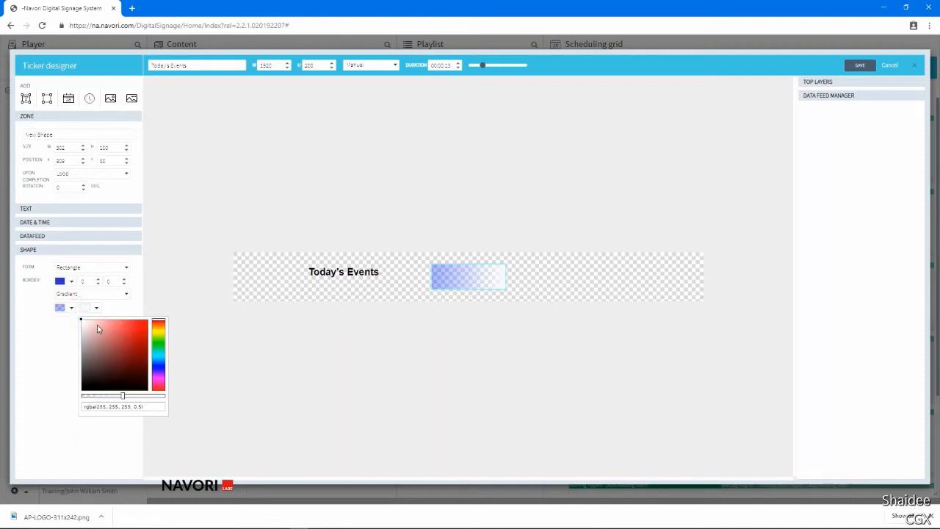
click(81, 320)
drag(124, 395, 71, 404)
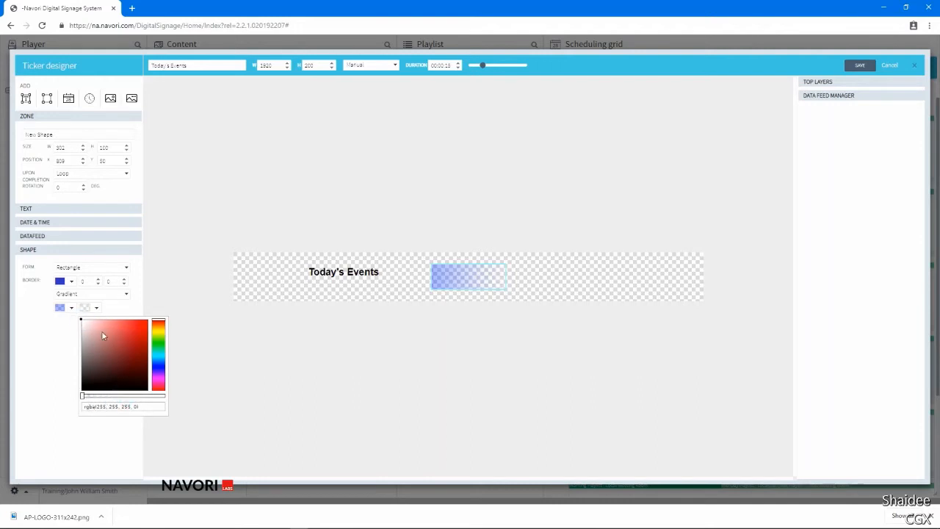
click(122, 308)
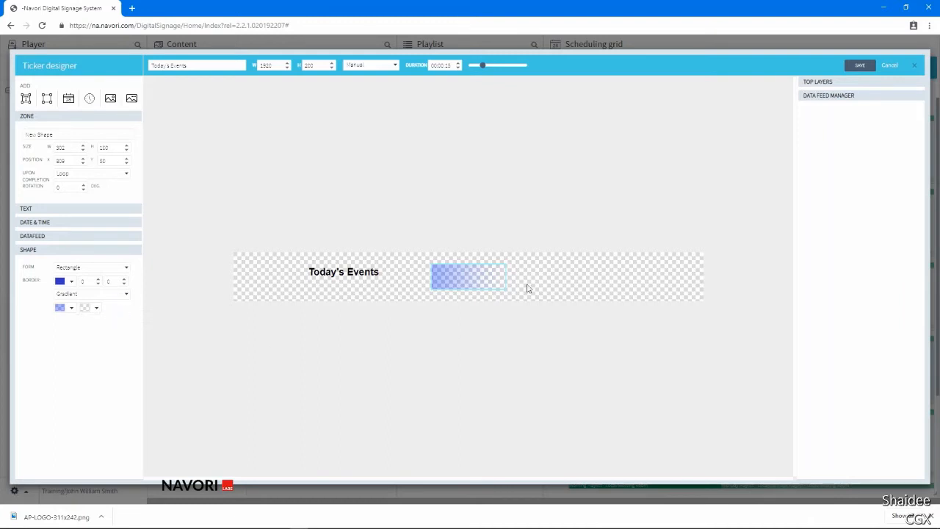
Stretch the gradient rectangle across the whole ticker, with width 1920, X position 0 and height about 130.
drag(505, 276, 705, 285)
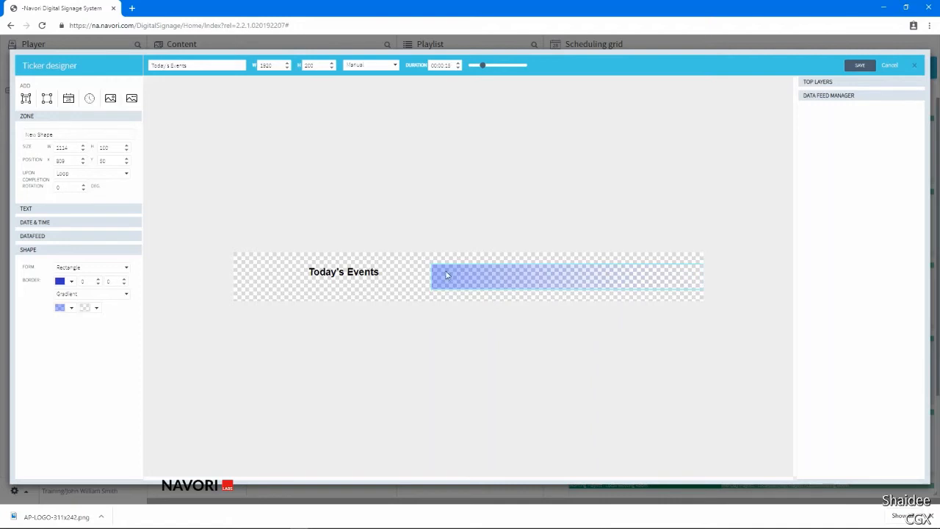
drag(433, 276, 231, 284)
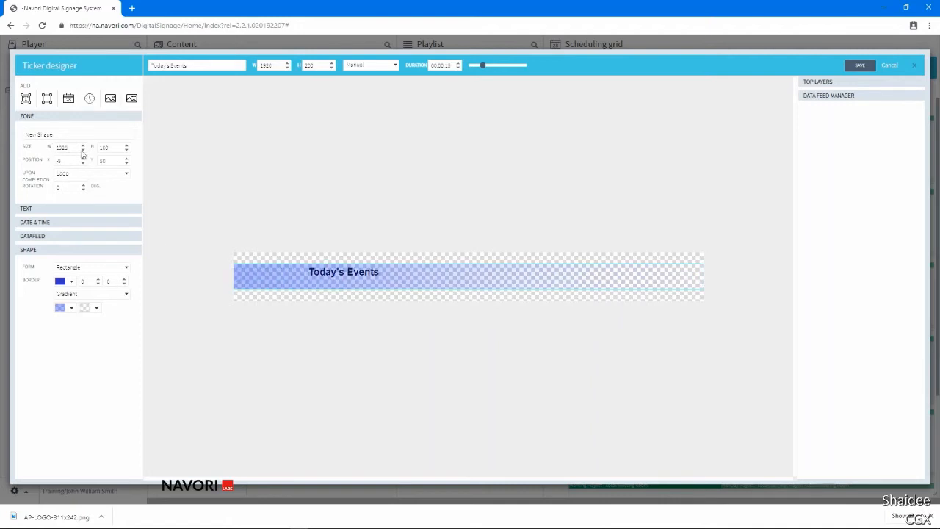
drag(69, 160, 10, 163)
drag(82, 148, 19, 149)
text(1920)
drag(393, 288, 403, 260)
Send the gradient rectangle to the back and lock the "Today's Events" text zone.
right_click(410, 269)
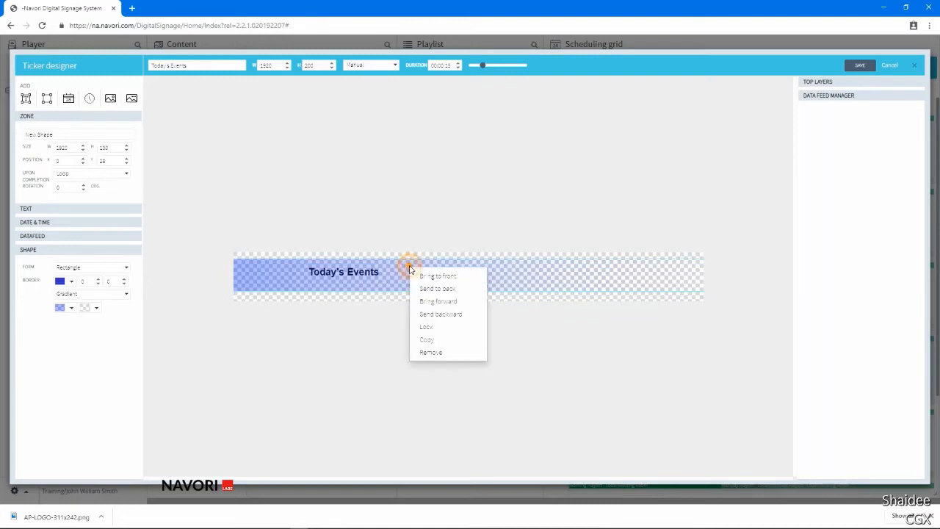
click(442, 291)
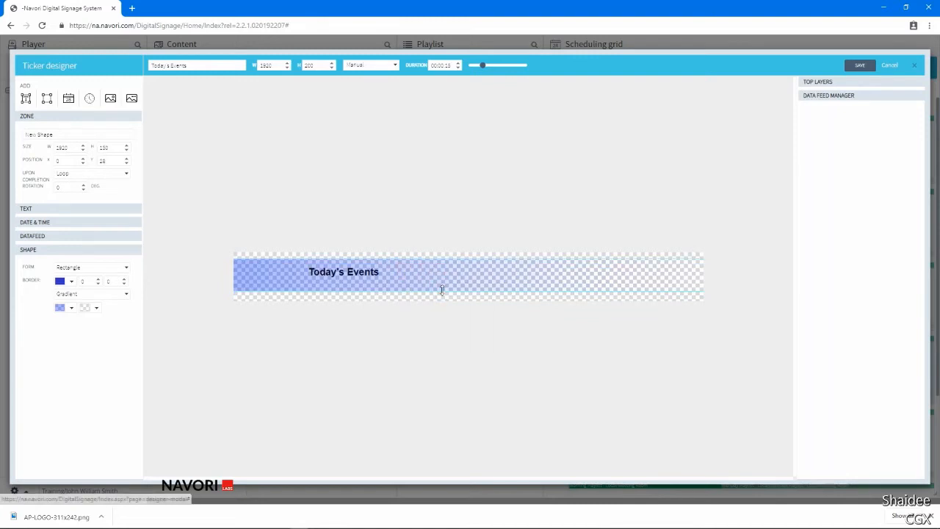
right_click(363, 273)
click(384, 334)
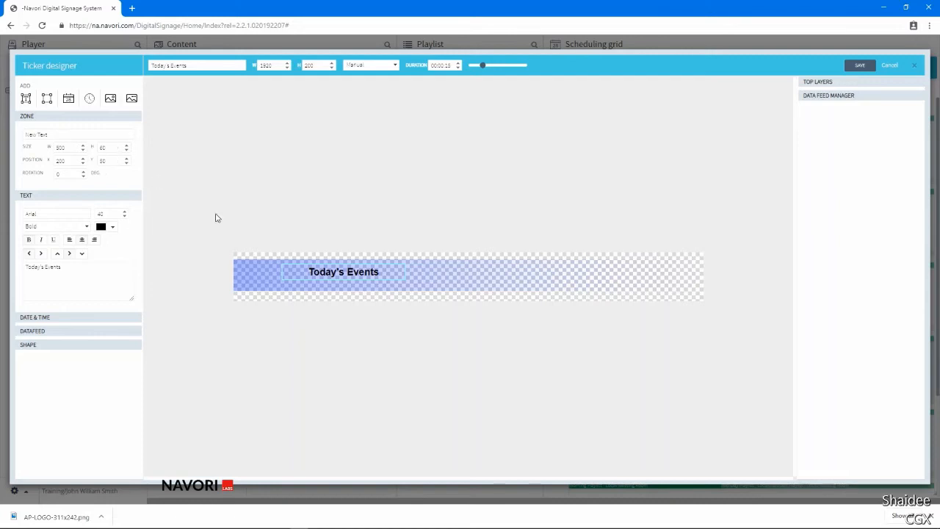
Copy the "Today's Events" text zone and paste a duplicate onto the ticker.
right_click(376, 274)
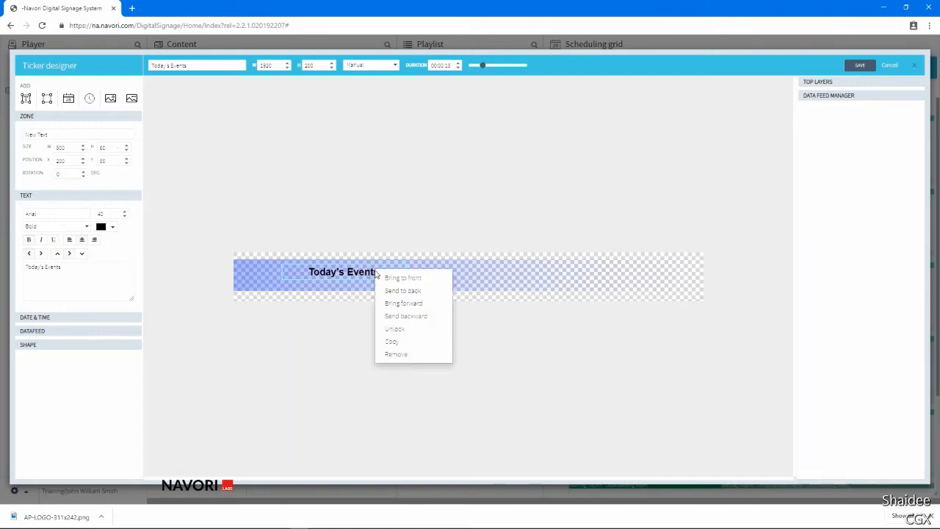
click(398, 344)
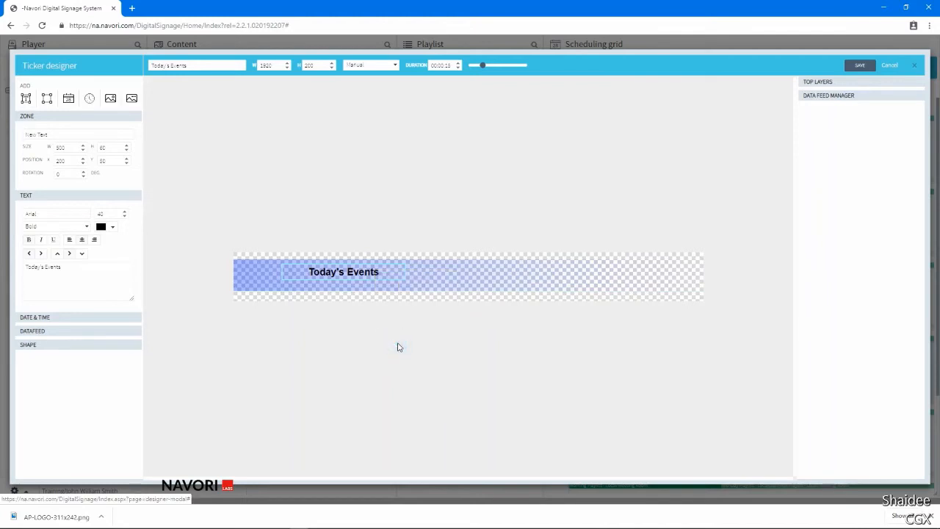
right_click(402, 305)
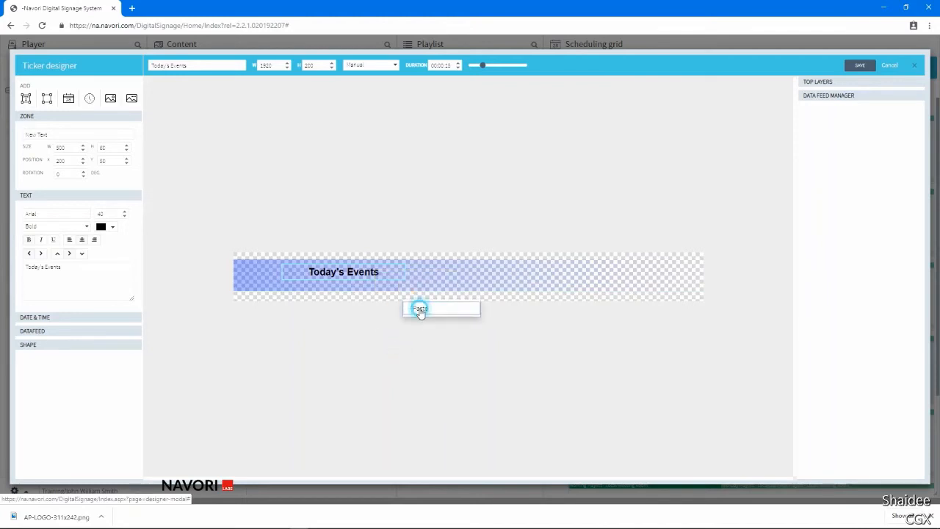
click(421, 312)
Remove the pasted duplicate of the "Today's Events" text zone.
click(384, 263)
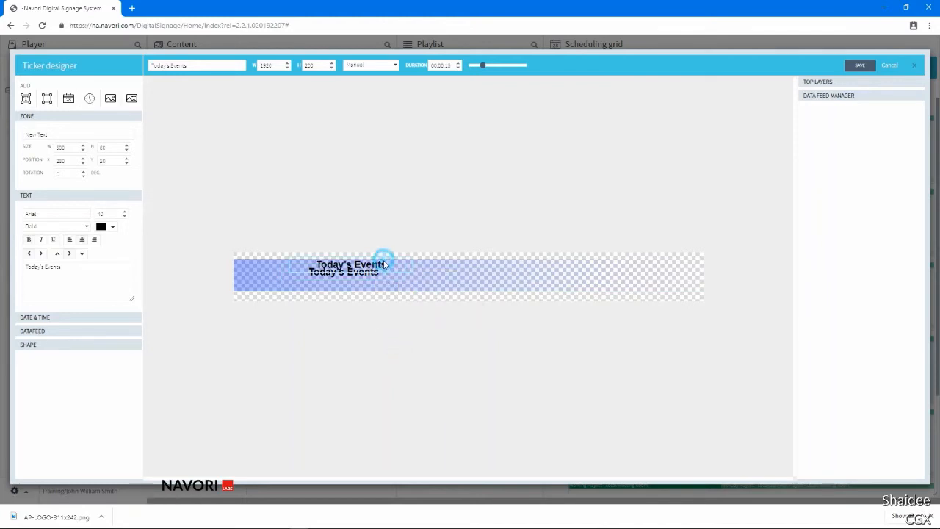
right_click(383, 263)
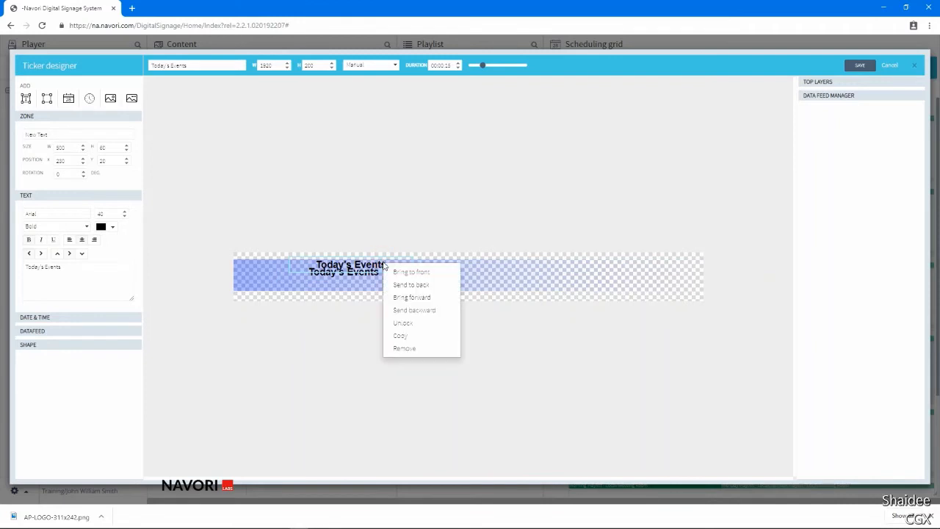
click(403, 350)
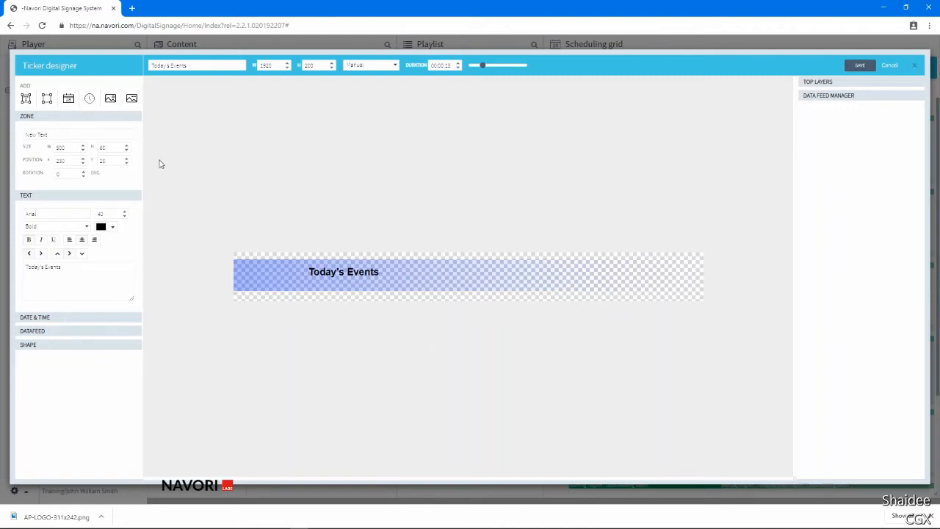
Add a date zone with font size 30, narrow it, and place it at the ticker's start beside "Today's Events".
click(67, 100)
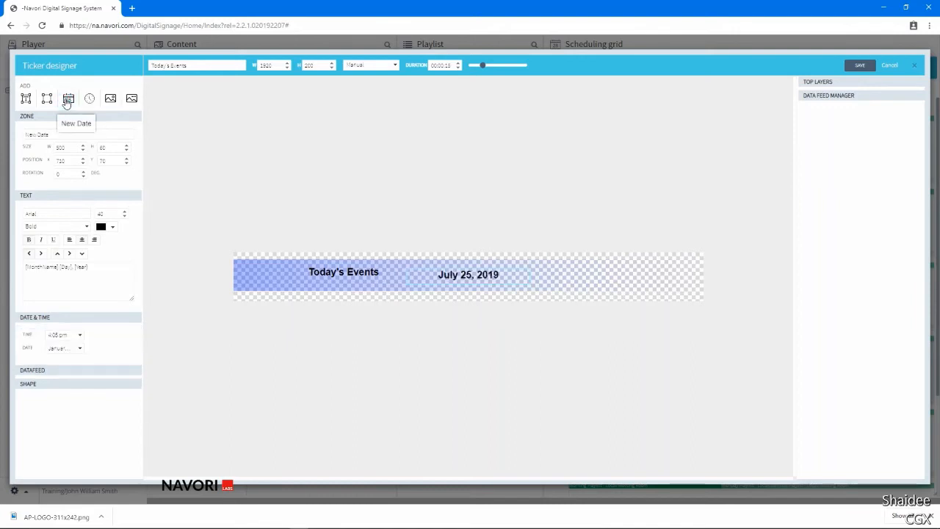
double_click(106, 213)
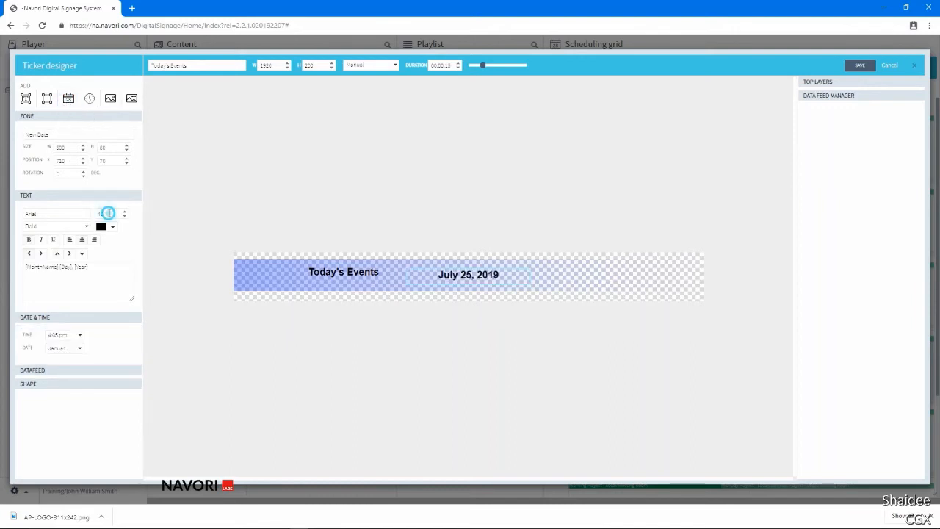
text(20)
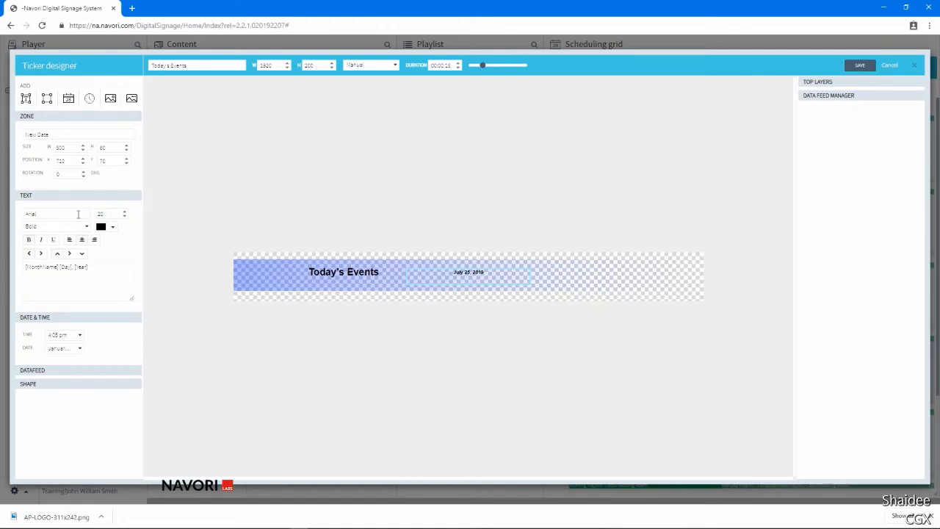
drag(108, 214, 91, 216)
text(30)
drag(410, 280, 255, 265)
click(479, 292)
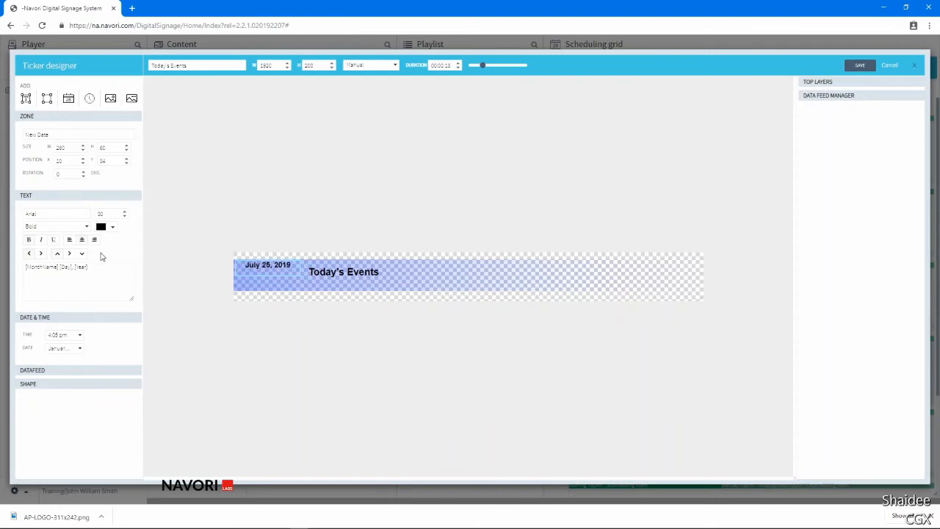
Centre the date vertically in its zone and use the "15 Jan 2011" date format.
click(69, 254)
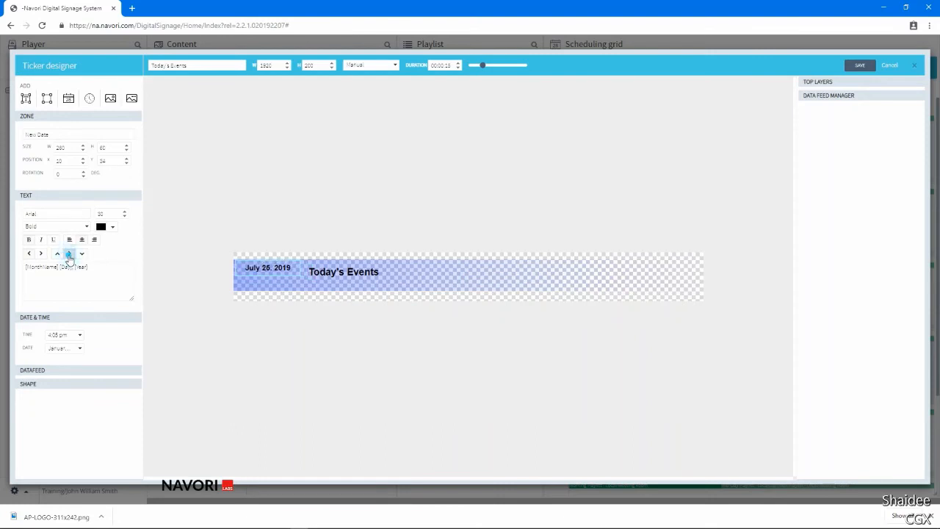
click(63, 348)
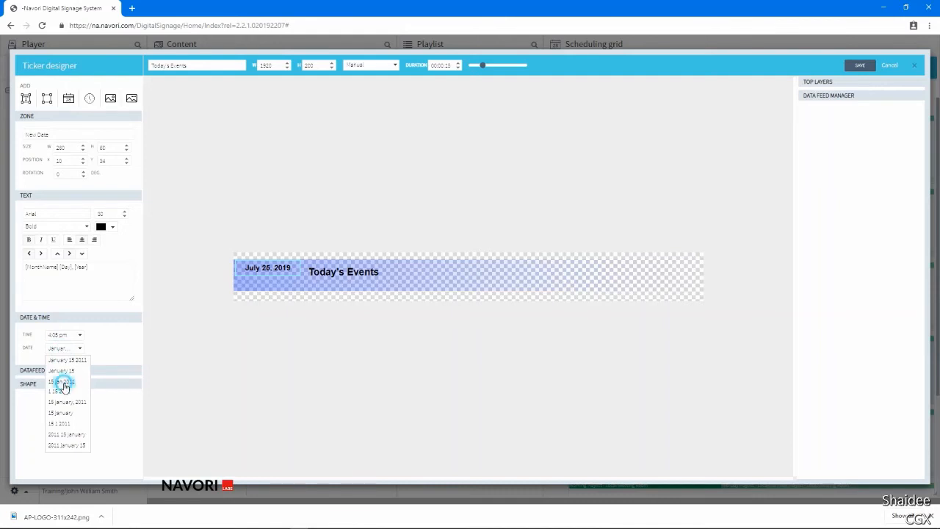
click(65, 383)
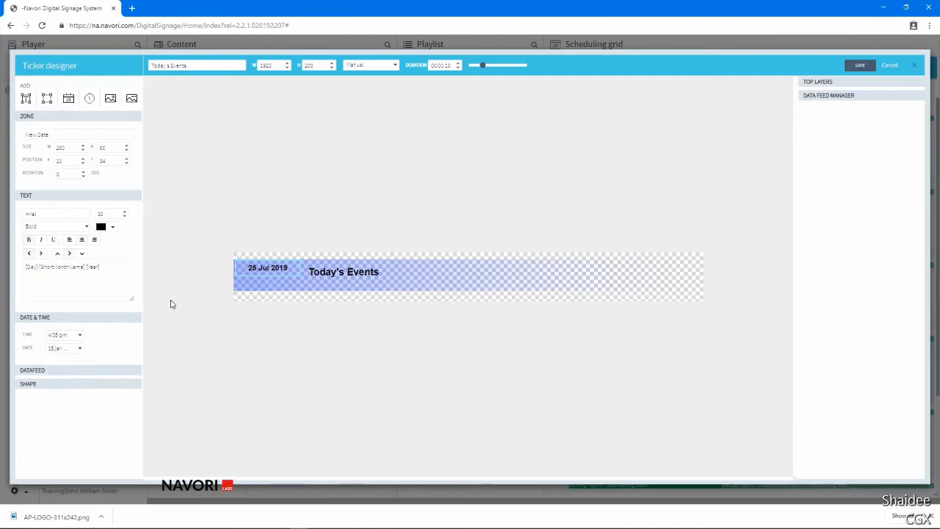
Add a time zone directly below the date and set its X position to 10.
click(89, 98)
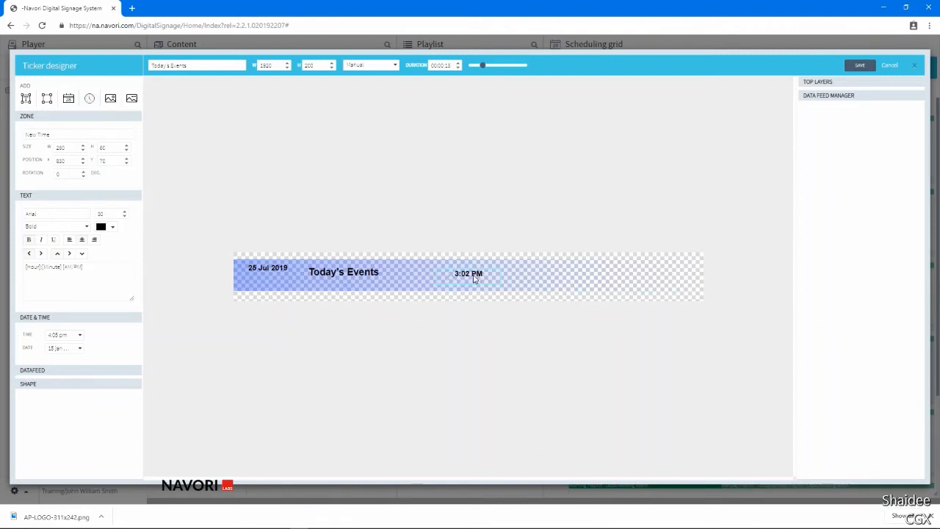
drag(474, 277, 272, 280)
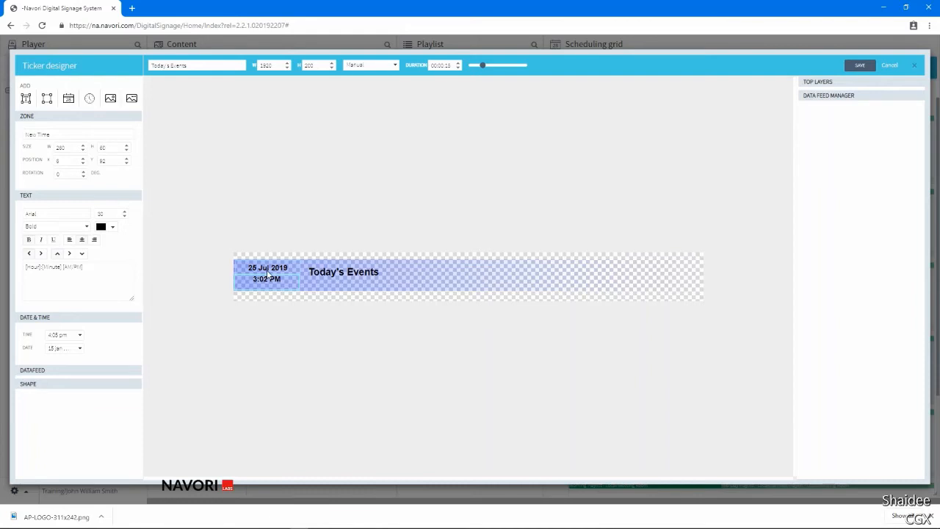
click(268, 272)
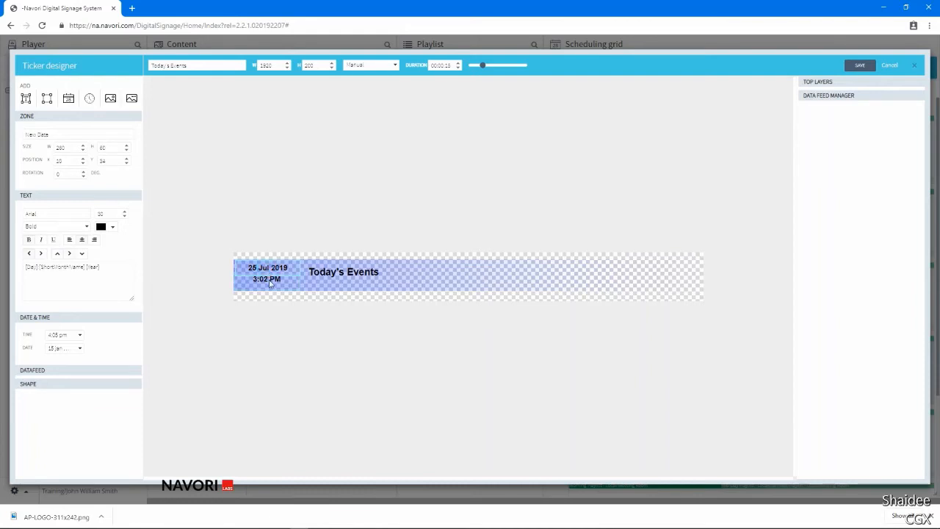
click(270, 285)
double_click(66, 160)
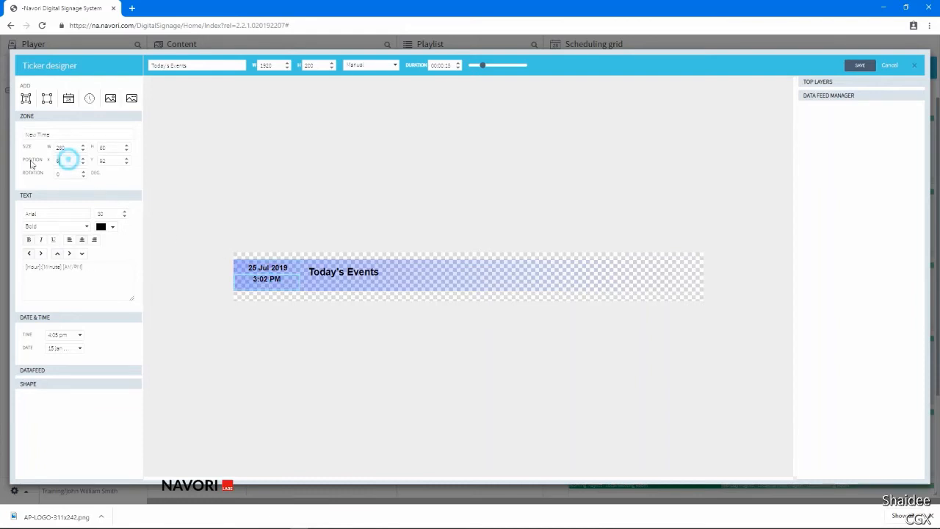
text(10)
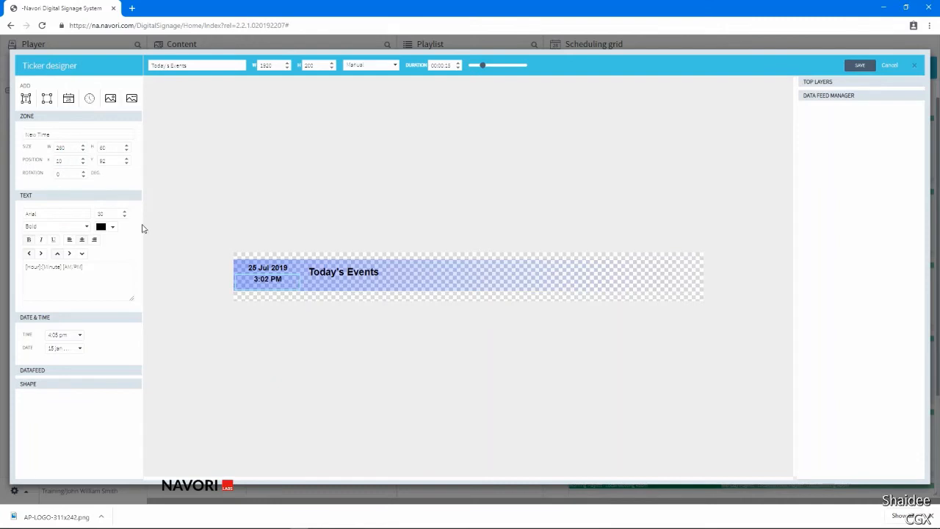
click(364, 288)
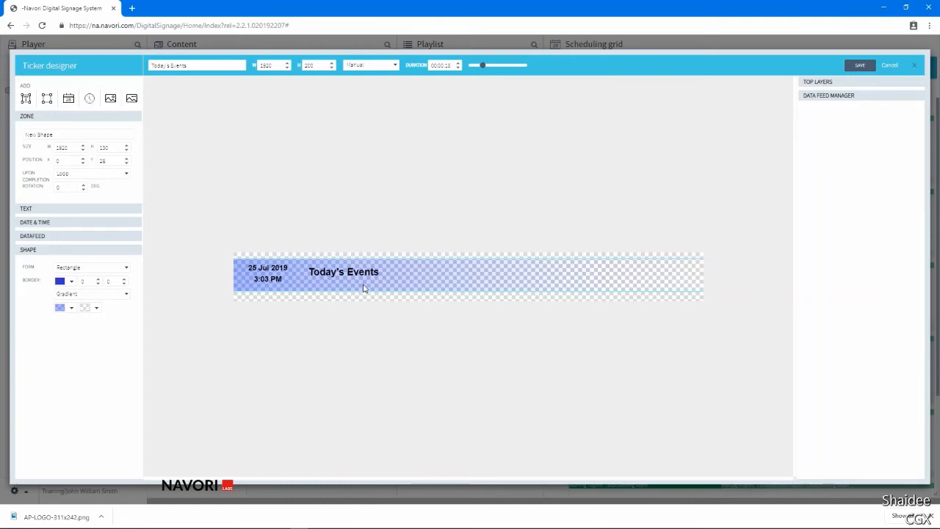
Add a Content Playing zone to the ticker and make its text black and bold.
click(110, 99)
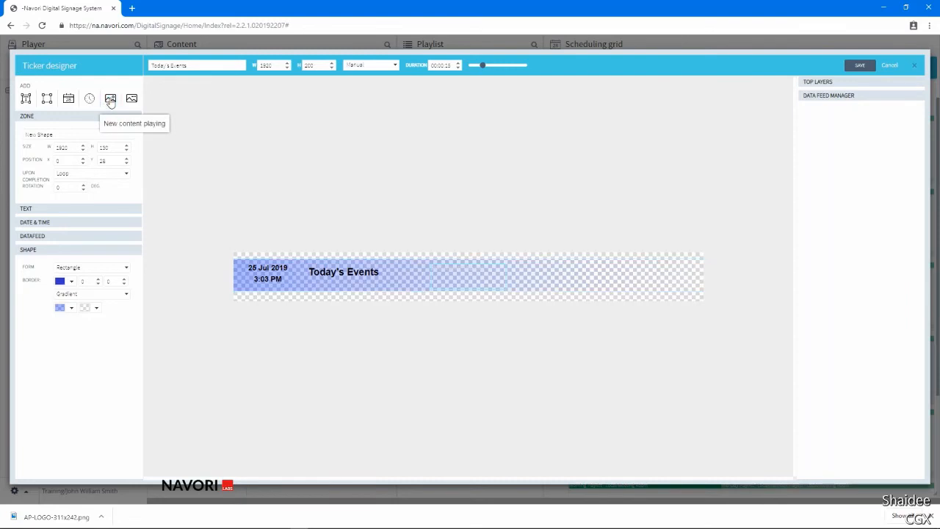
click(446, 276)
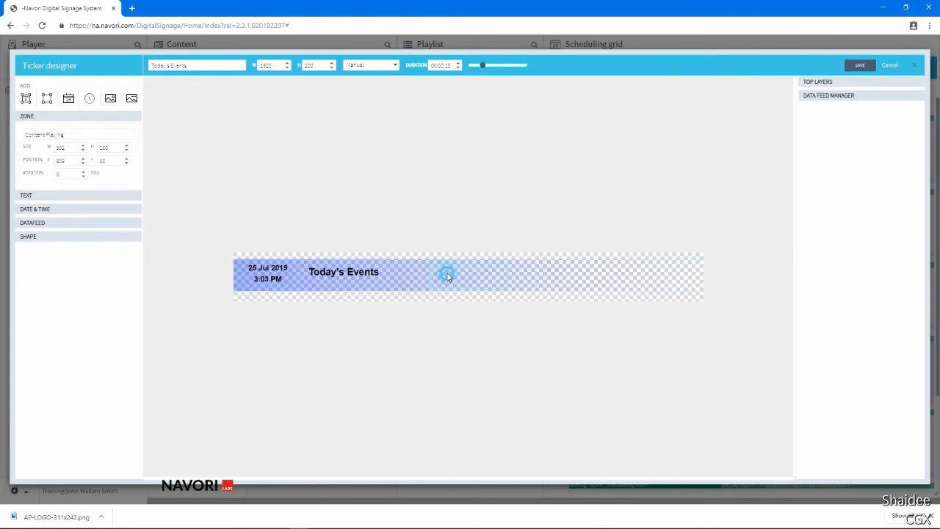
click(49, 197)
click(107, 226)
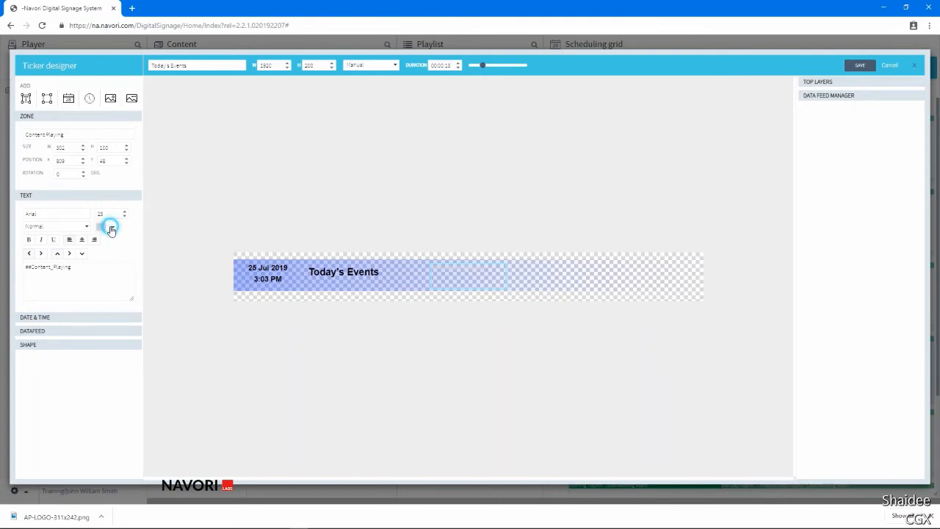
click(98, 252)
drag(90, 282, 85, 321)
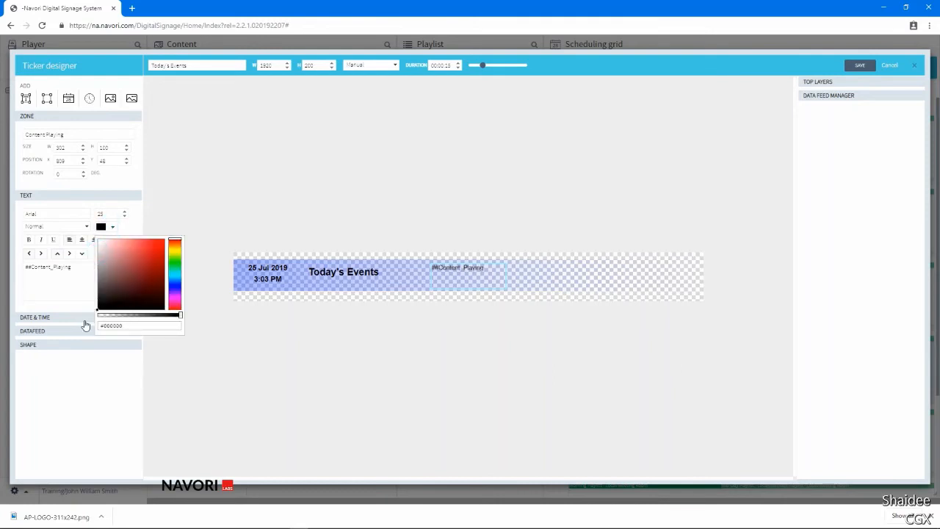
click(29, 241)
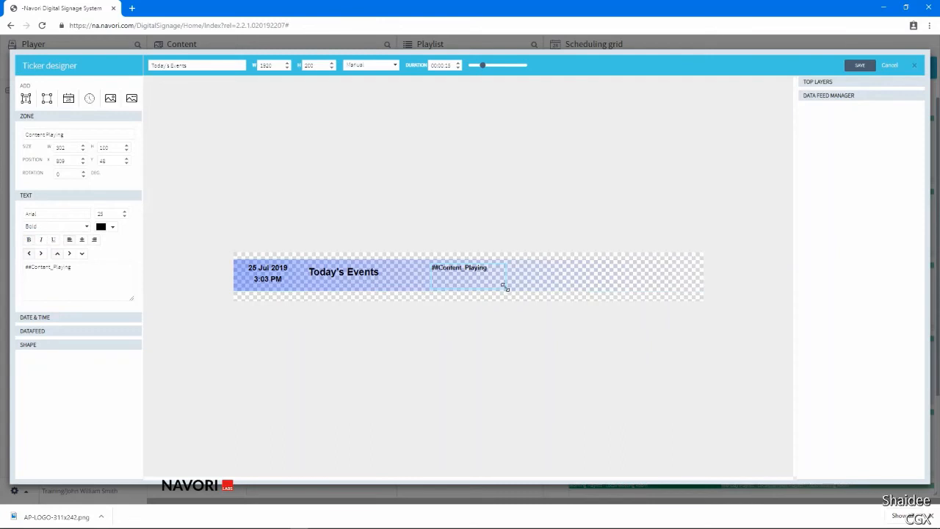
Resize the Content Playing zone to about 40 high, place it below the gradient bar under "Today's Events", and centre its text.
drag(504, 285, 539, 270)
drag(478, 272, 353, 298)
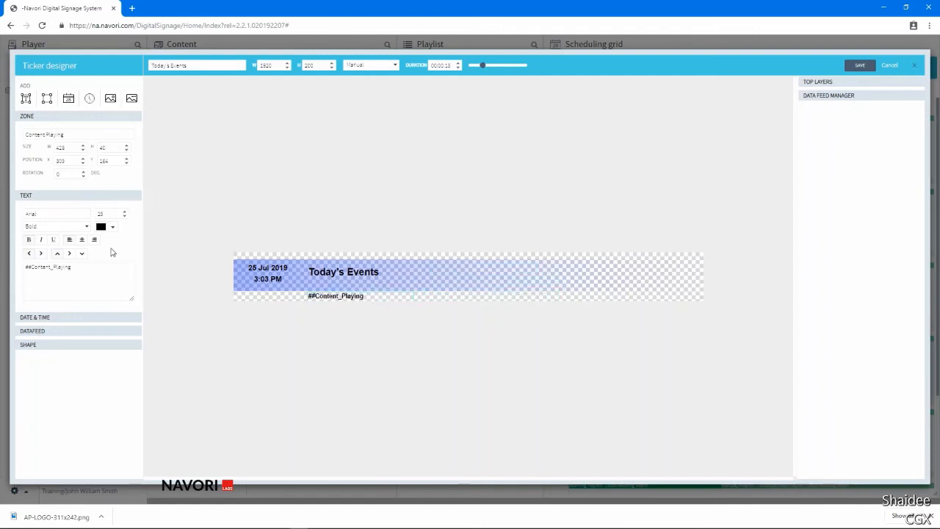
click(81, 240)
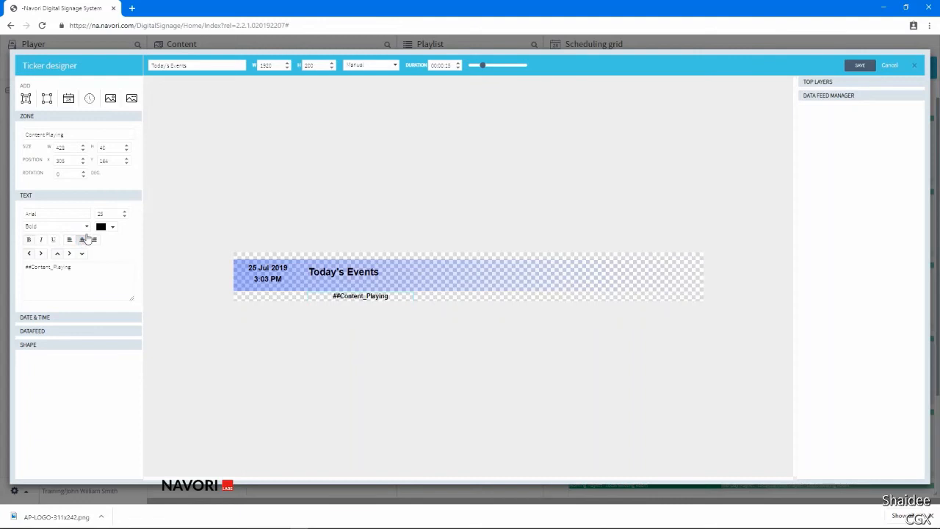
Add a Coming Next zone and place it below the gradient bar, directly beside the Content Playing zone.
click(132, 101)
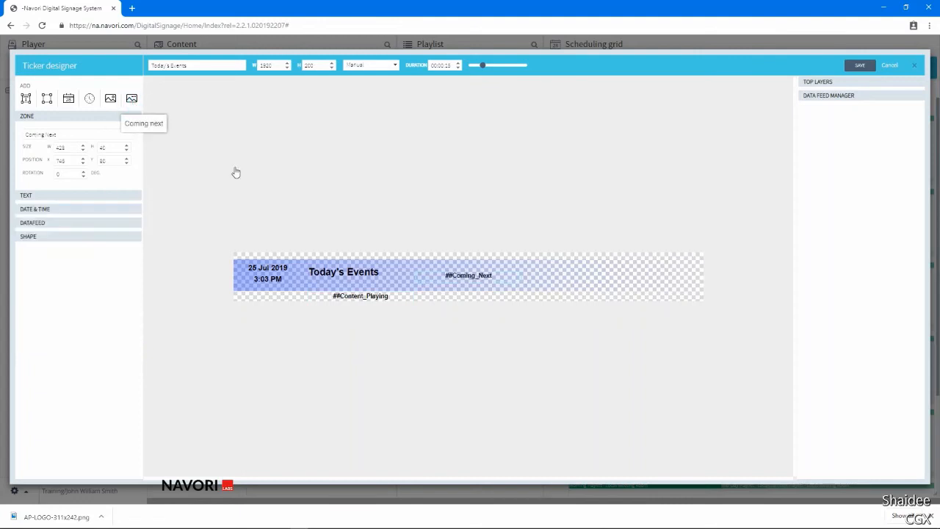
drag(482, 280, 478, 297)
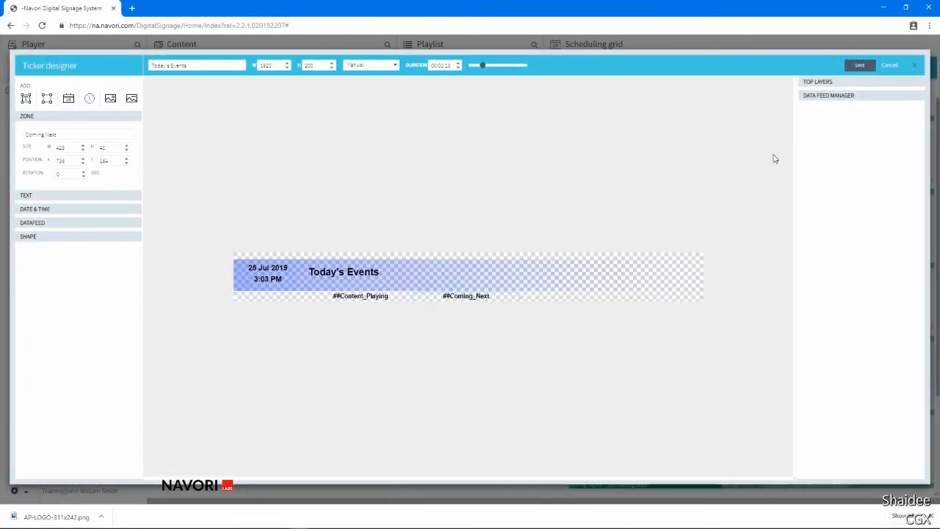
Upload the Global Corp Logo image from the Ticker Assets folder to the top layers library.
click(814, 82)
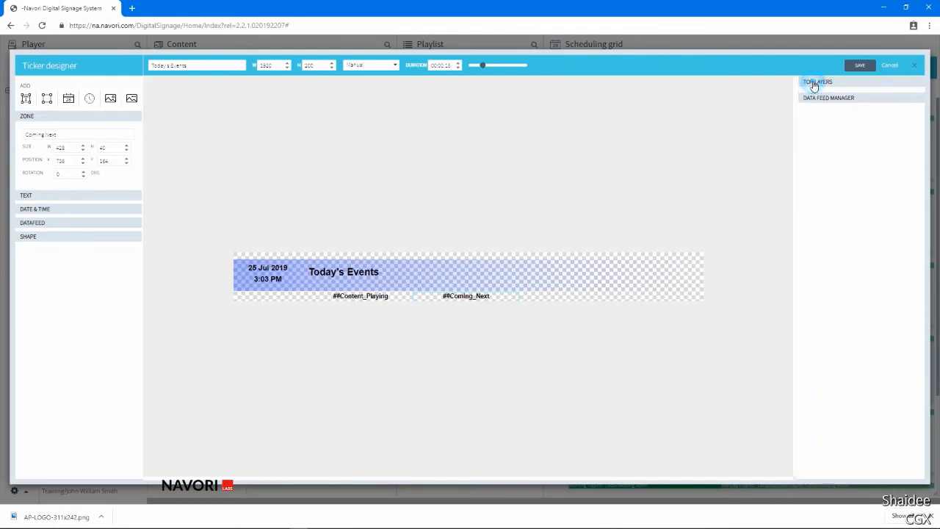
scroll(867, 162, down, 1)
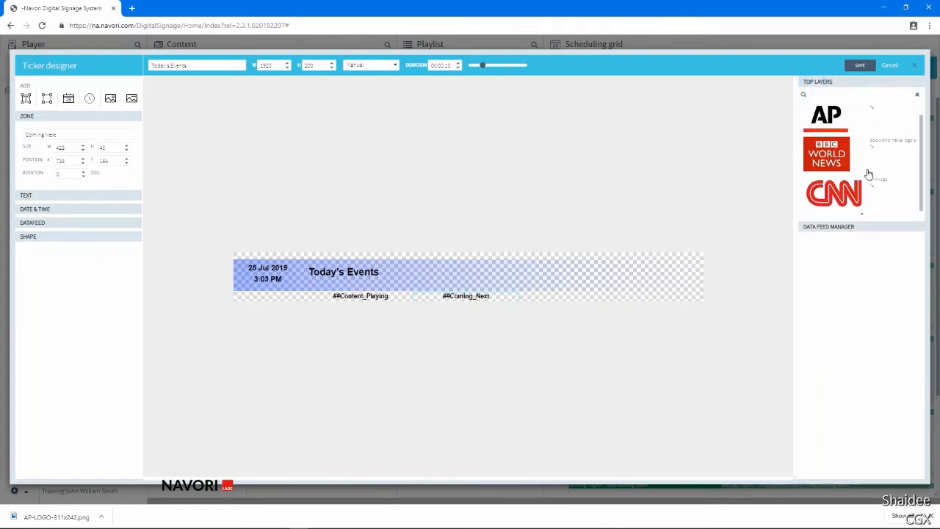
scroll(865, 186, up, 1)
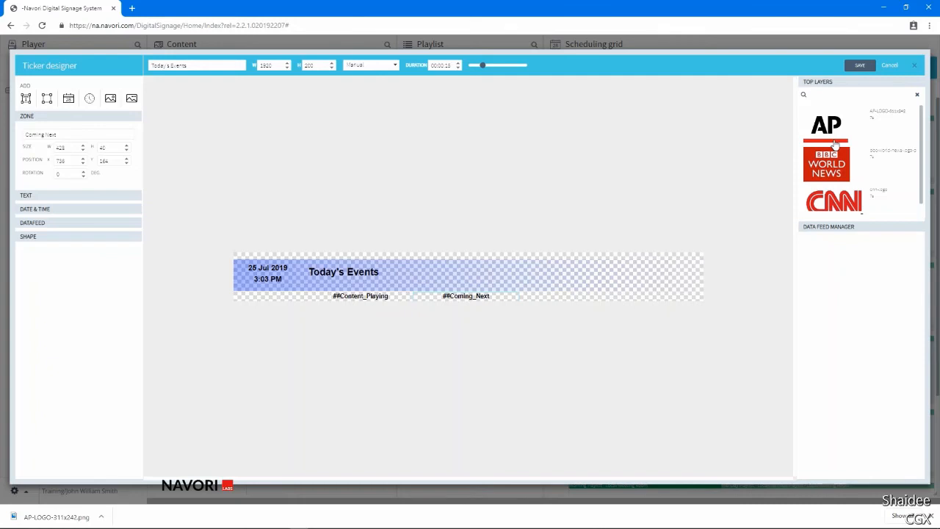
right_click(836, 145)
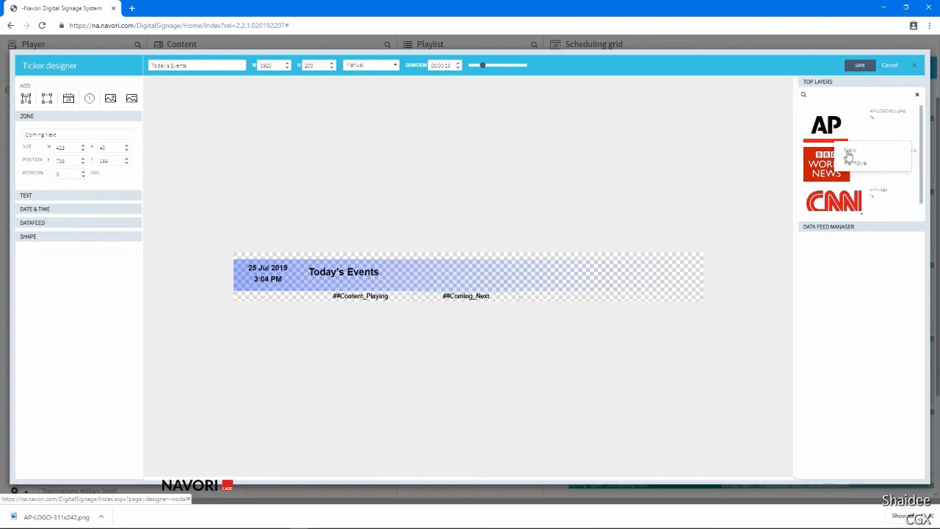
click(849, 152)
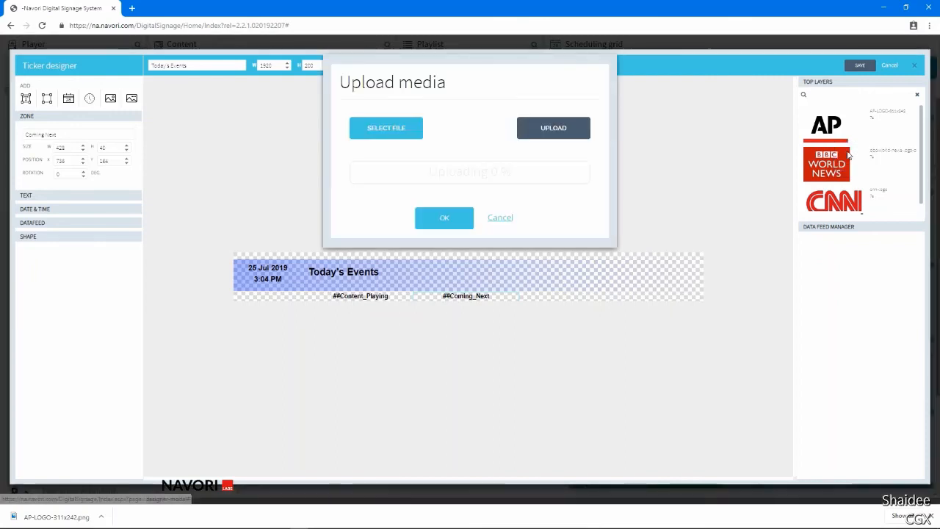
click(382, 134)
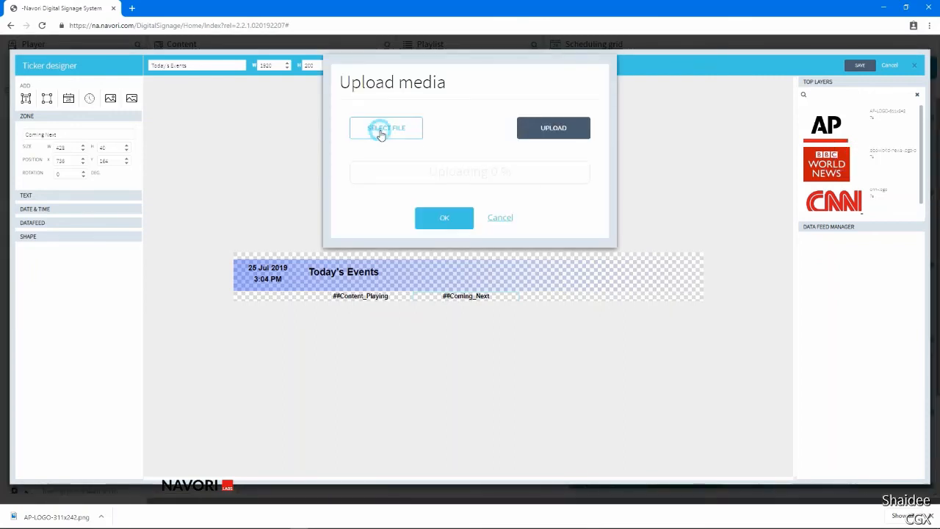
click(381, 134)
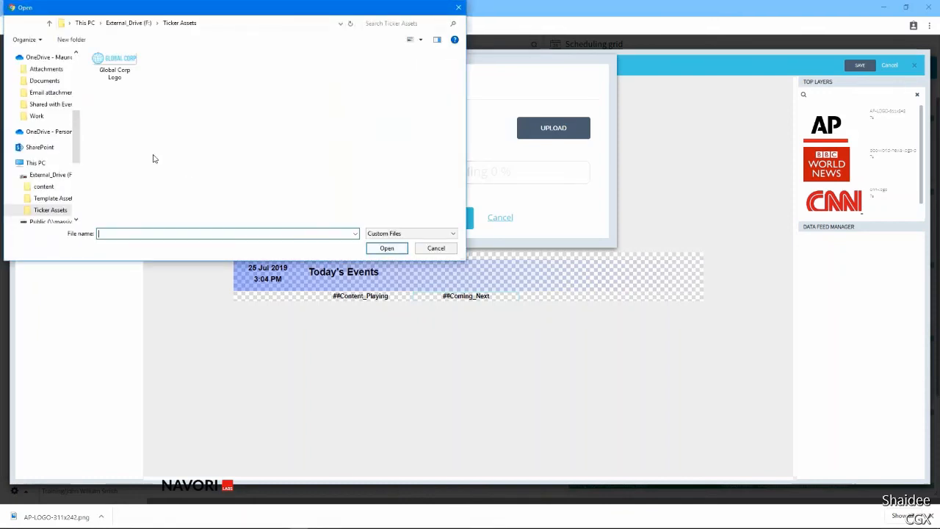
click(126, 70)
click(393, 249)
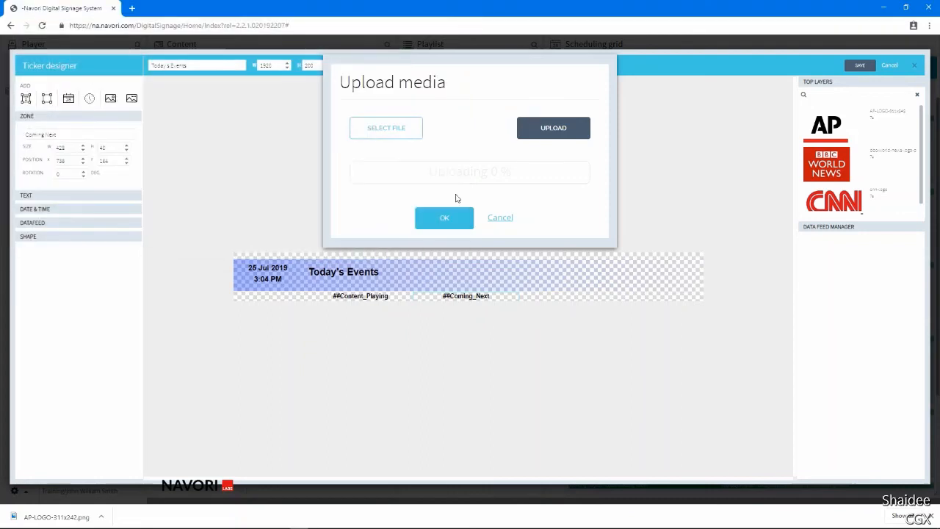
click(534, 134)
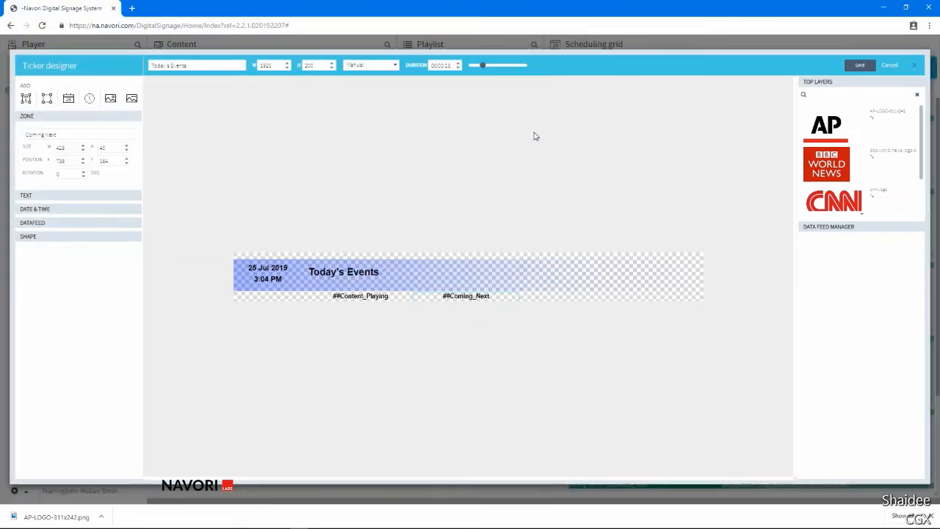
Place the Global Corp Logo at the right end of the ticker's gradient bar and lock it.
scroll(855, 173, down, 1)
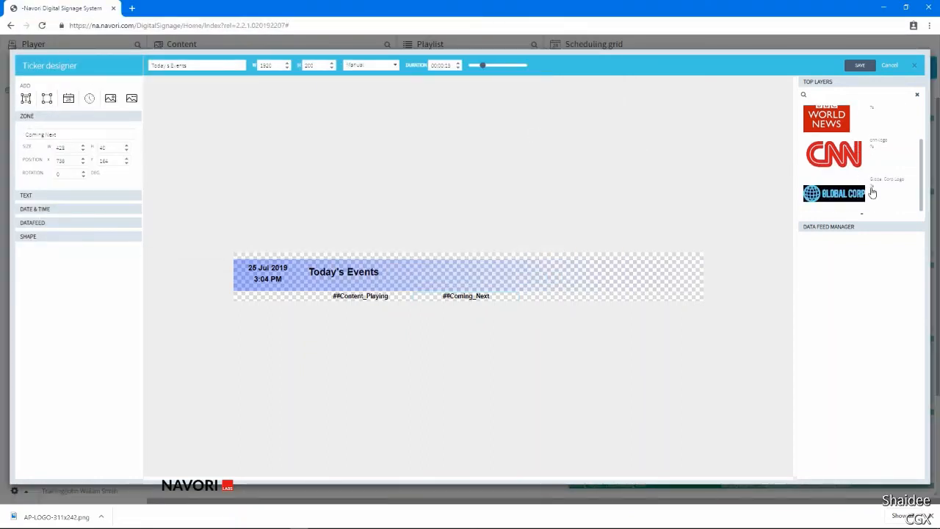
drag(844, 193, 651, 277)
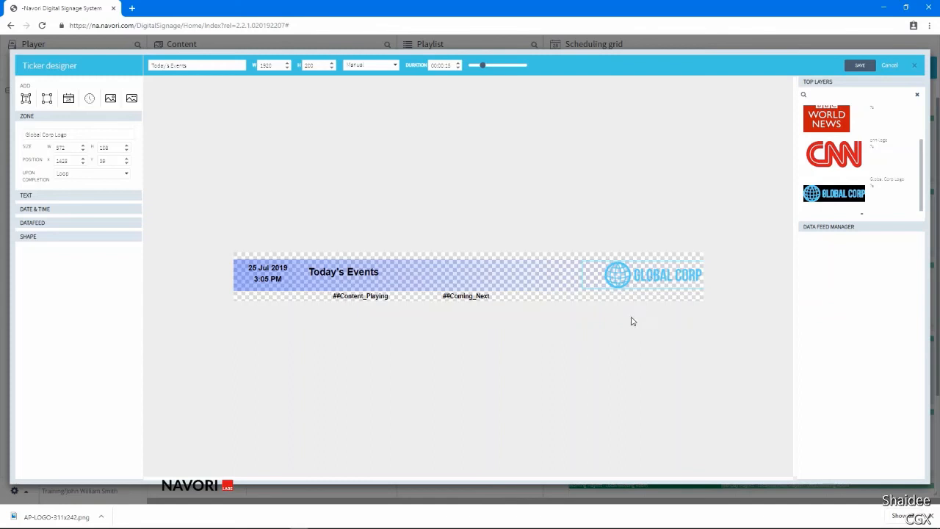
right_click(643, 282)
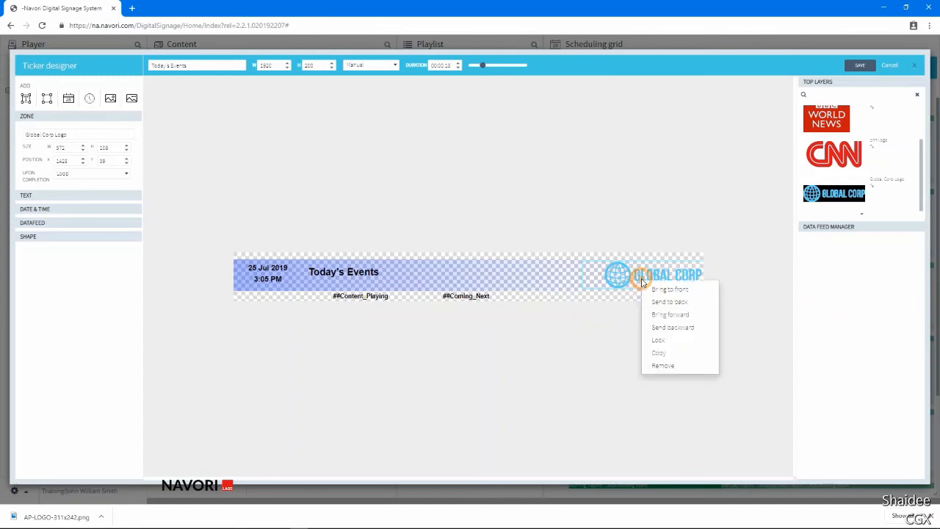
click(660, 341)
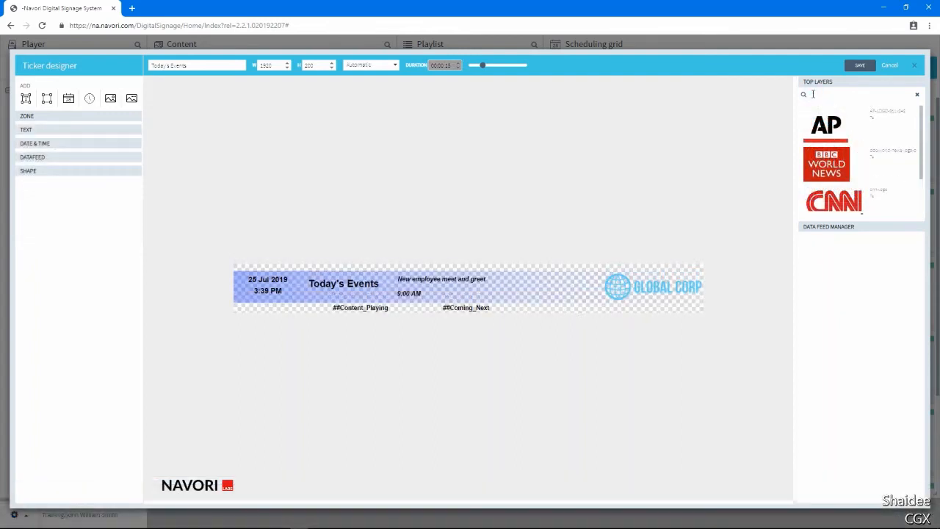
Search the top layers library for "cnn" and clear the search.
click(814, 95)
text(cnn)
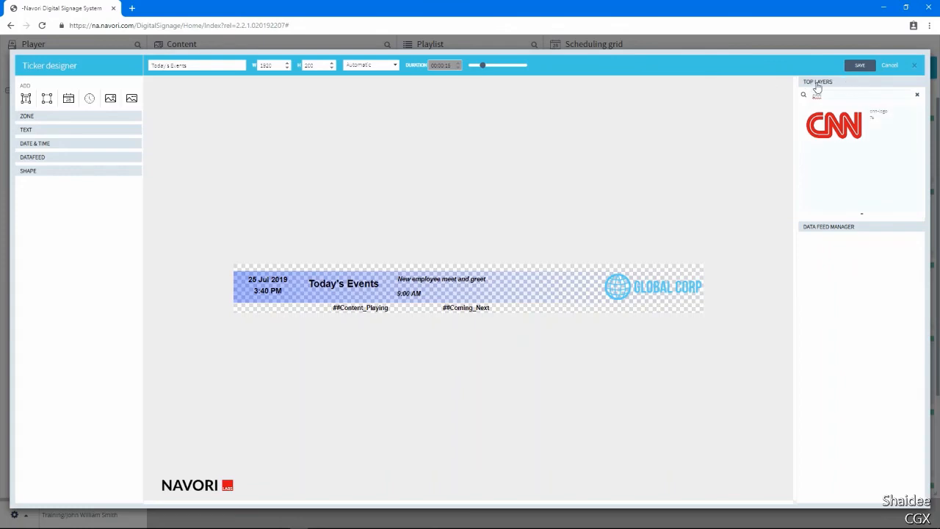
click(917, 95)
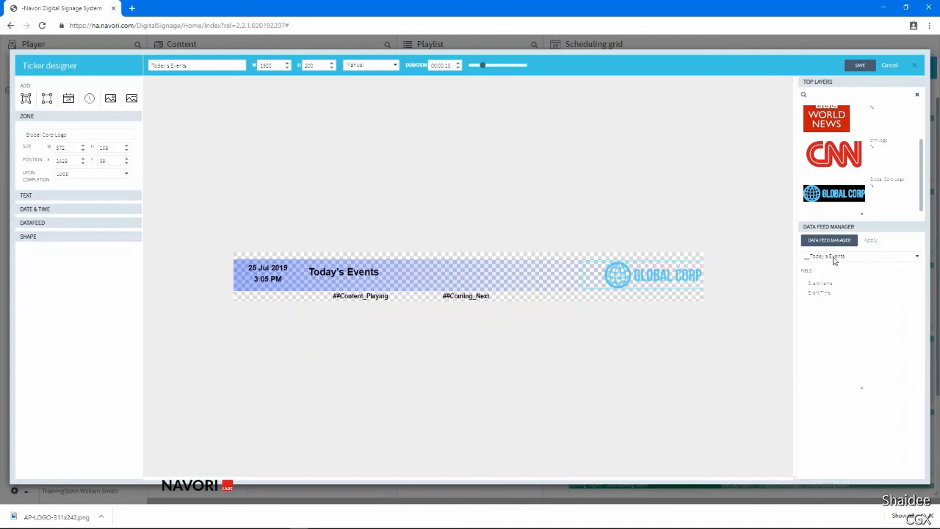
Place the Event Name field of the "__Today's Events" data feed beside the "Today's Events" title and make its text black (#000000).
click(834, 259)
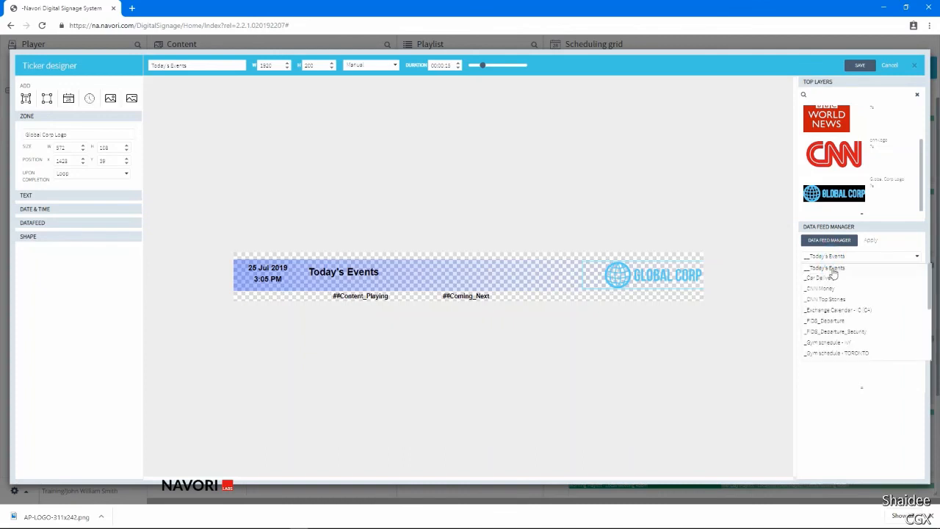
click(833, 269)
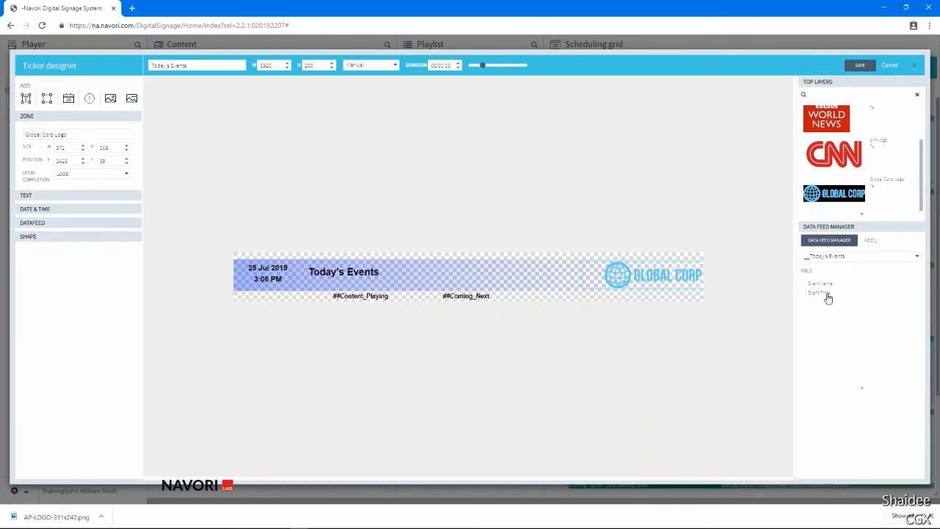
drag(820, 283, 421, 274)
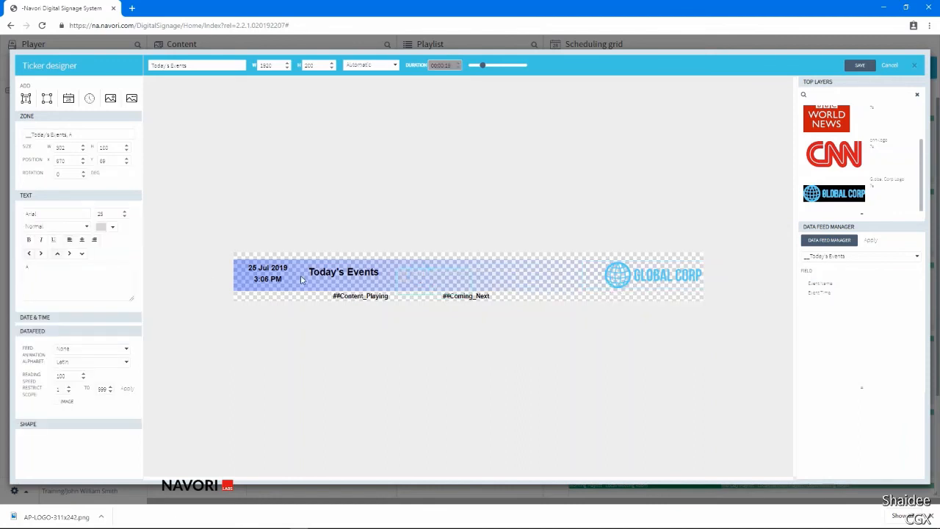
click(103, 226)
click(97, 254)
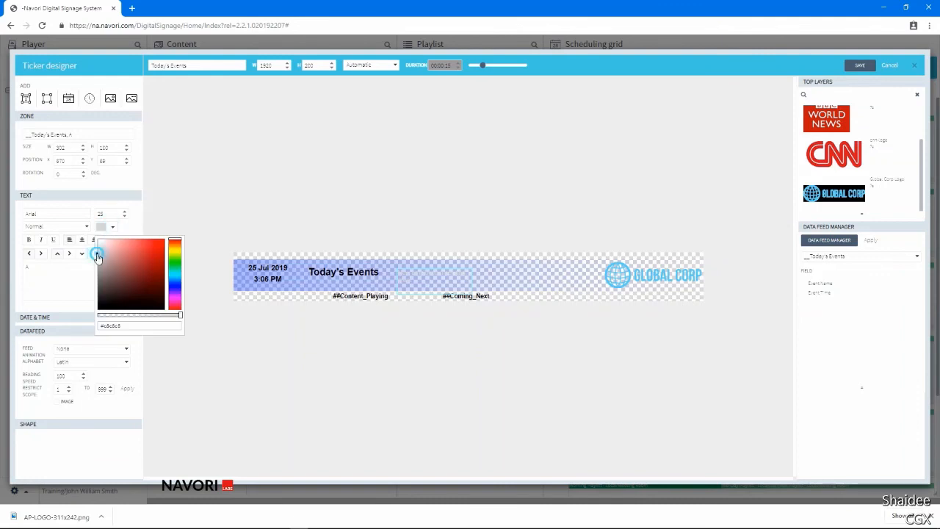
drag(97, 254, 76, 325)
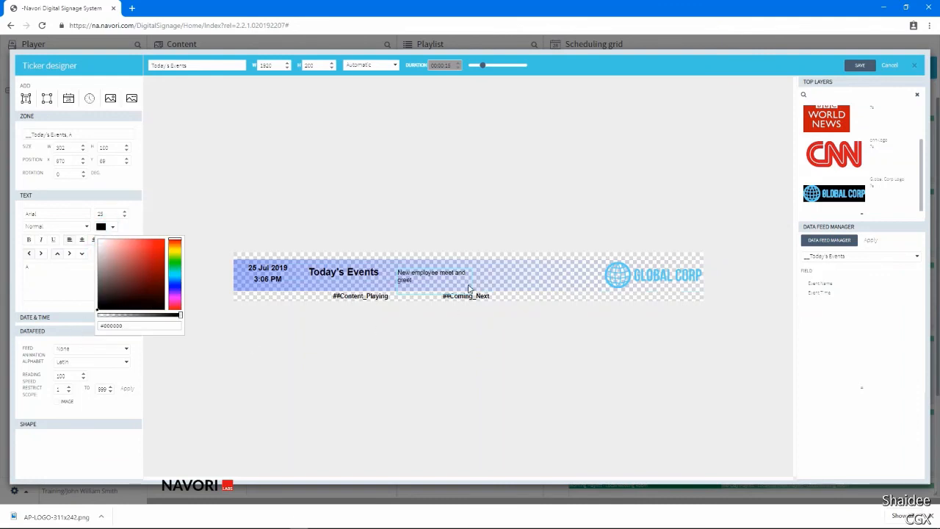
Widen the event name zone to about 740 on a single line, move it up in the bar, and make its text bold italic.
drag(470, 286, 579, 282)
click(568, 291)
click(493, 274)
drag(493, 274, 494, 267)
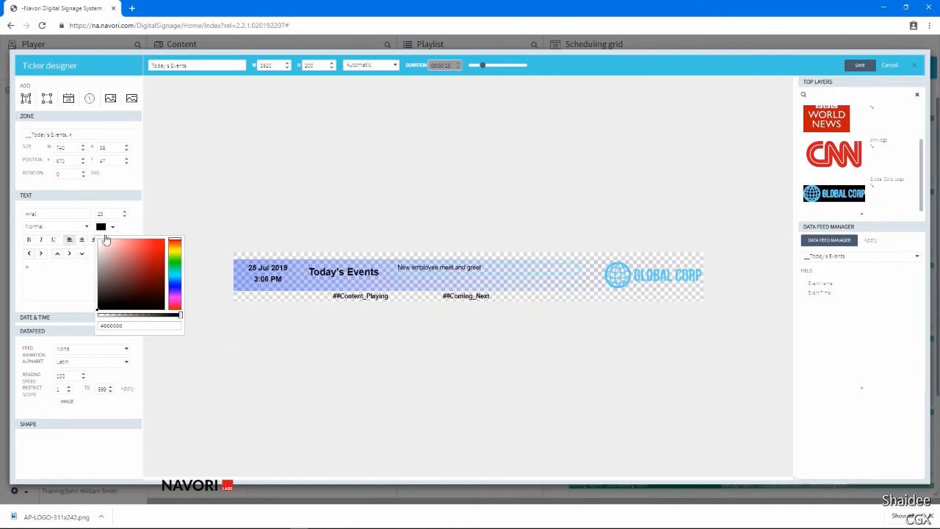
click(31, 241)
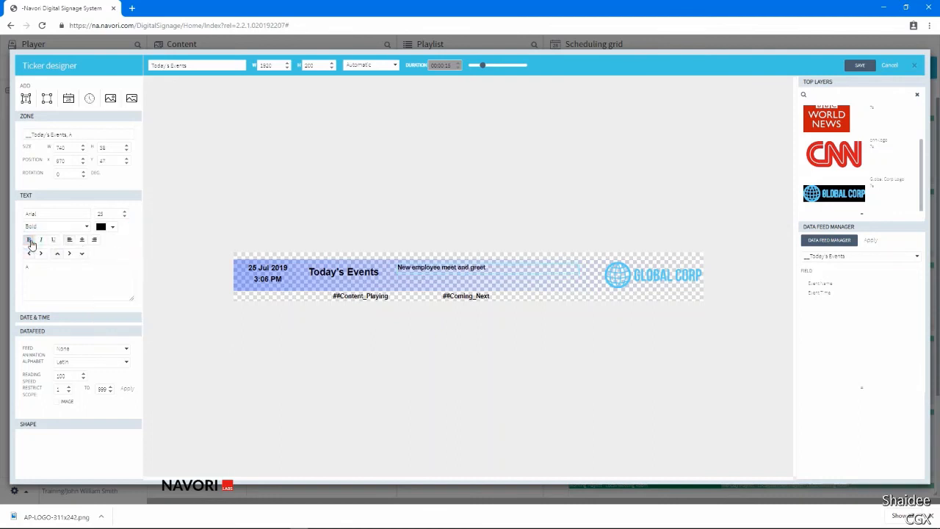
click(41, 241)
Add the Event Time field directly below the event name, align it with the name's start, and save the ticker.
drag(829, 293, 424, 285)
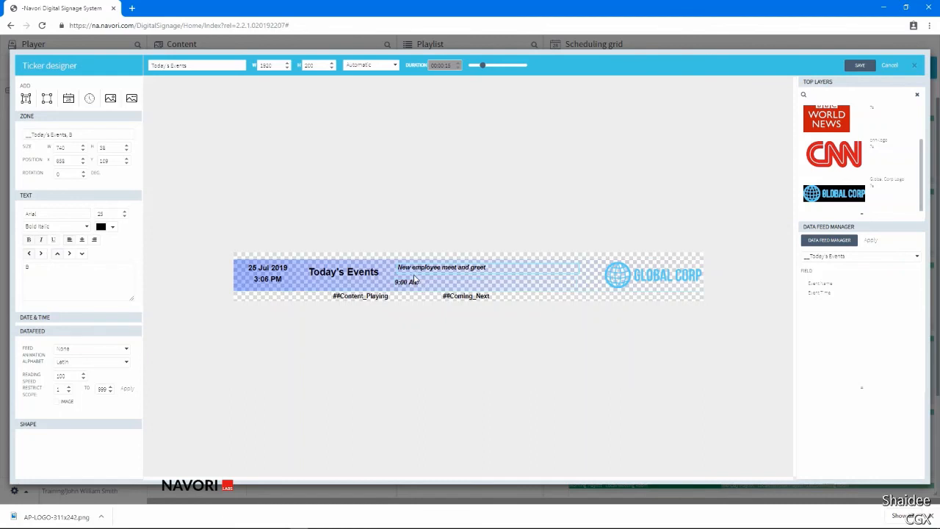
click(413, 264)
click(413, 268)
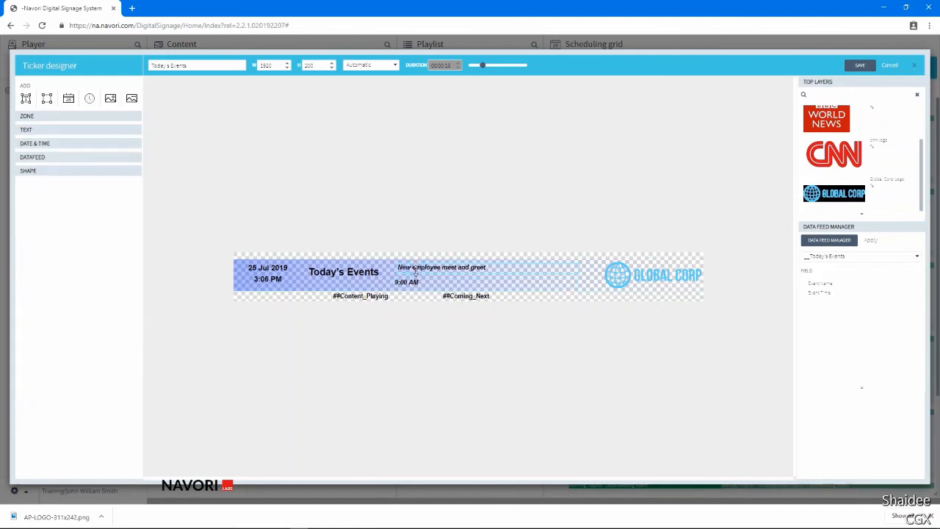
click(419, 285)
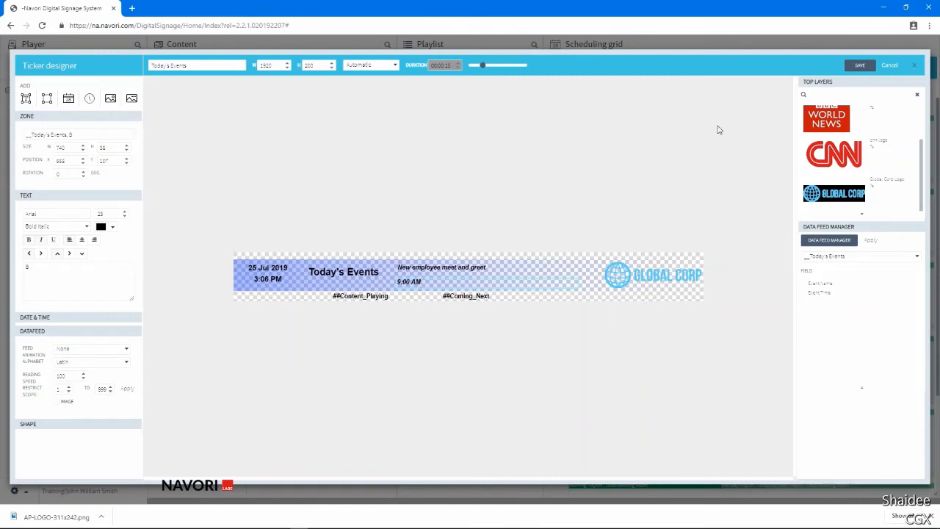
click(852, 65)
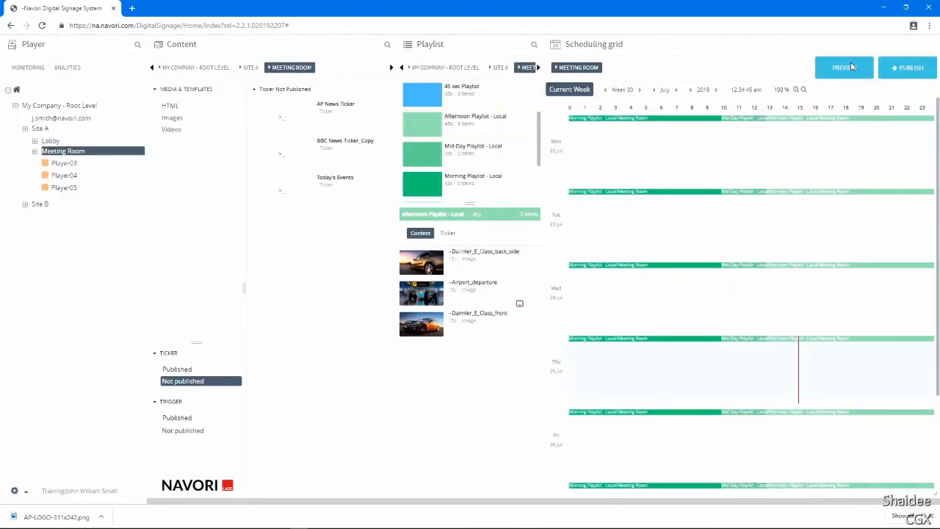